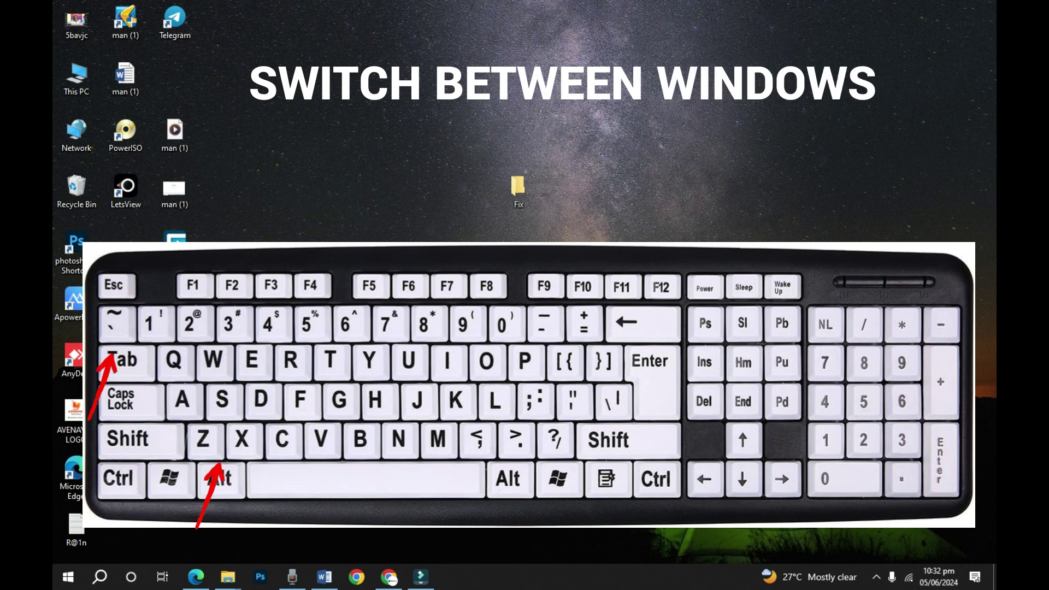
Open the Alt+Tab switcher showing thumbnails of the seven open windows.
key(alt+Tab)
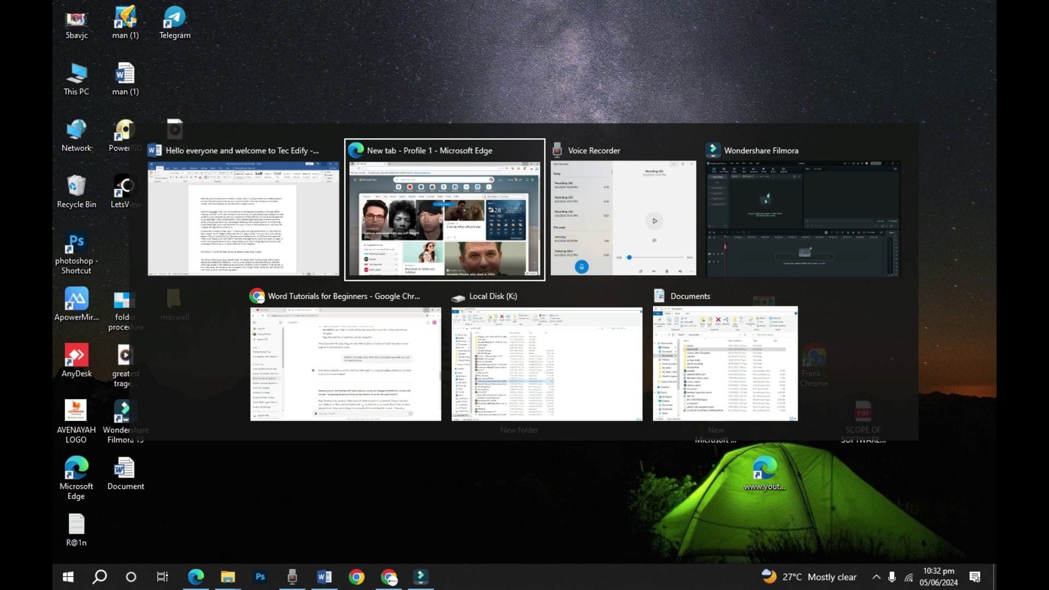
Cycle the switcher through Voice Recorder, Filmora and Chrome, then reveal the bare desktop.
key(alt+Tab)
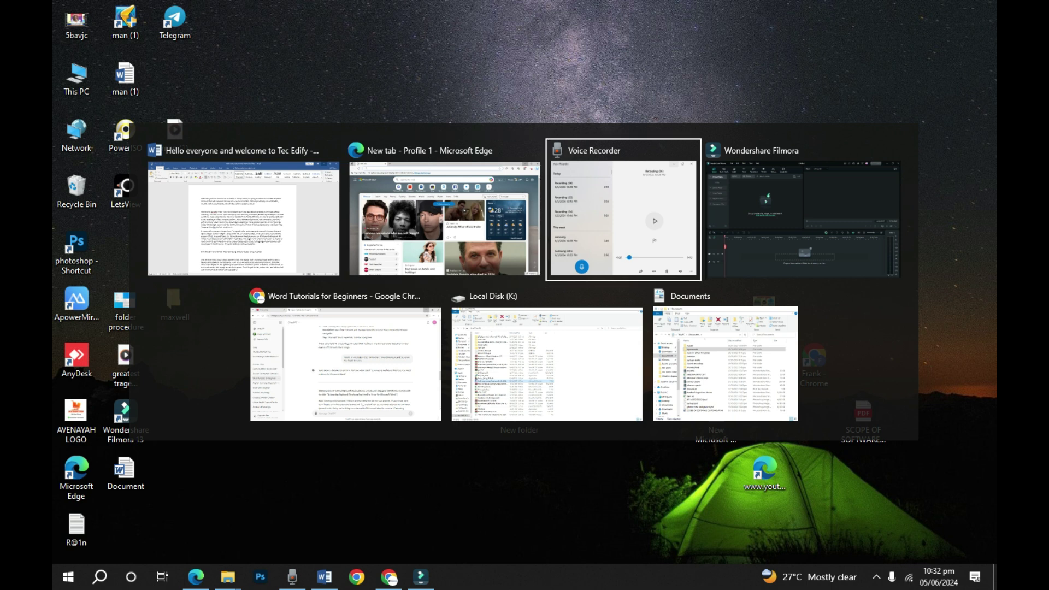
key(alt+Tab)
key(alt+Tab)
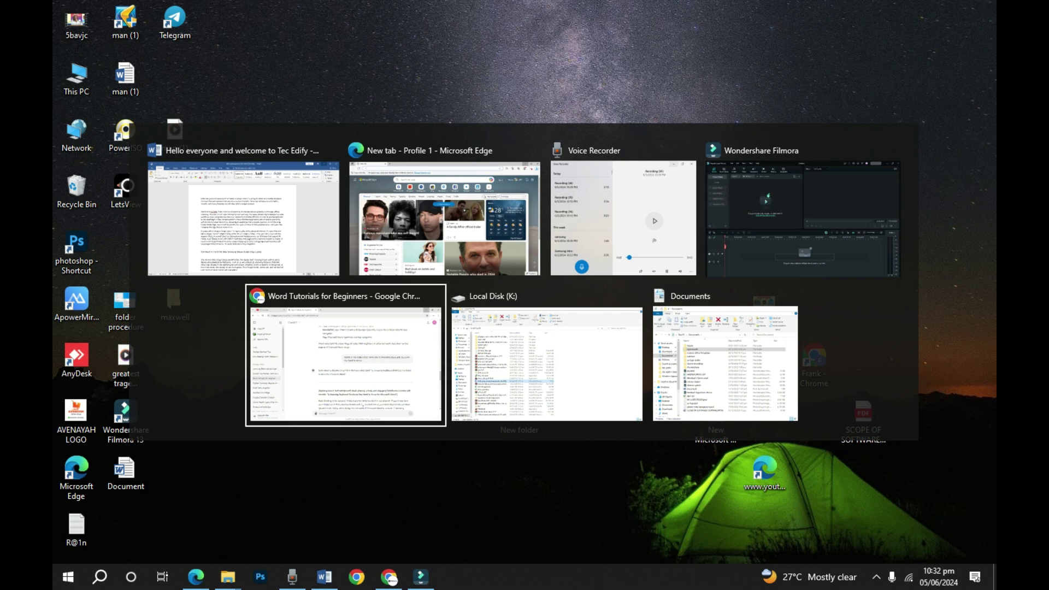
key(alt+Tab)
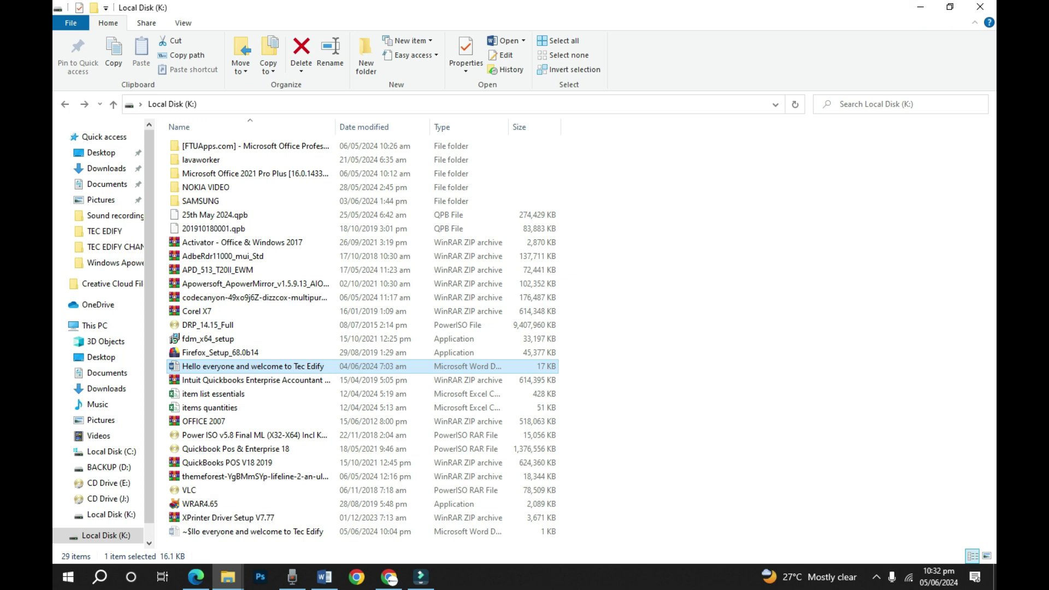
mouse_move(195, 577)
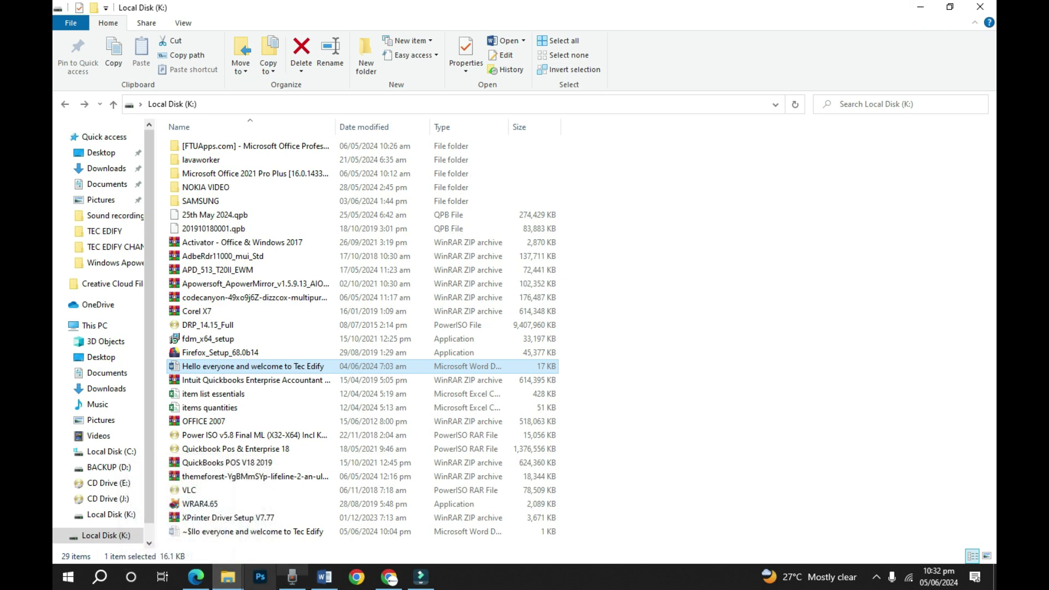
mouse_move(389, 577)
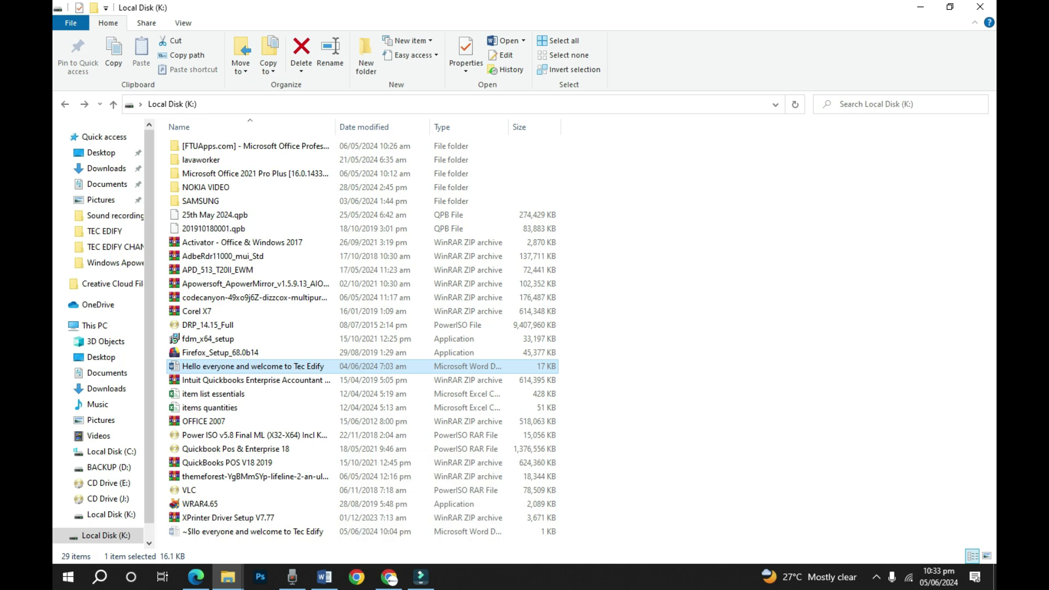
key(alt+Tab)
key(alt+Tab)
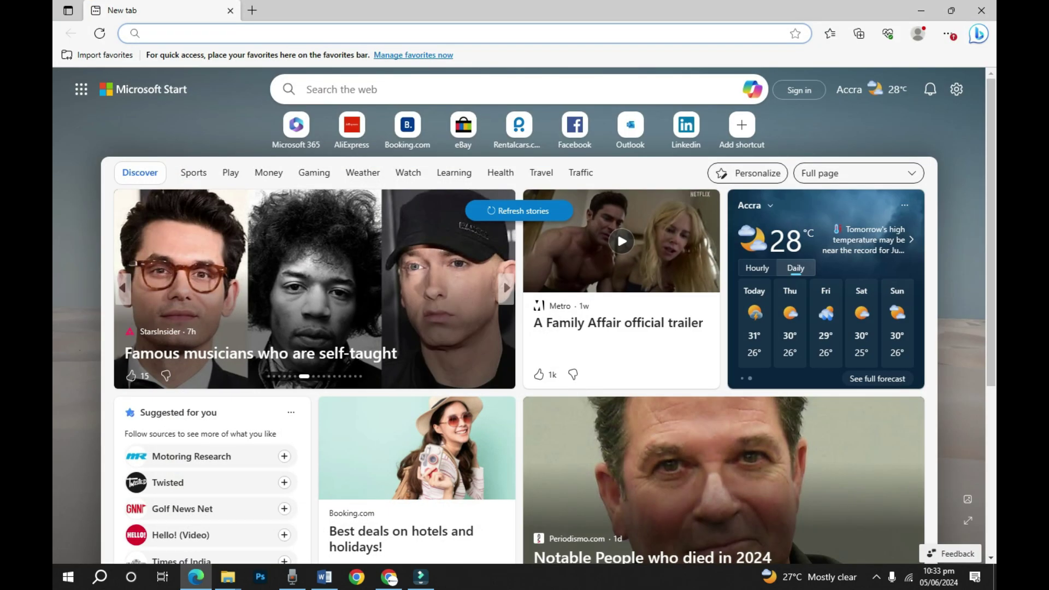
key(super+d)
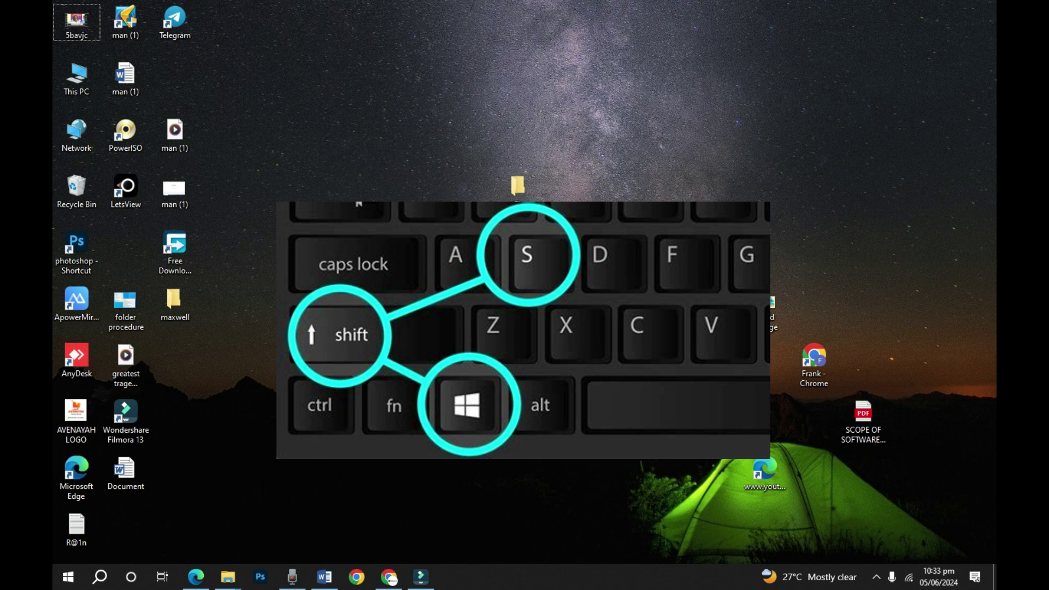
Snip a rectangular region of the desktop and locate it in Pictures > Screenshots.
key(super+shift+s)
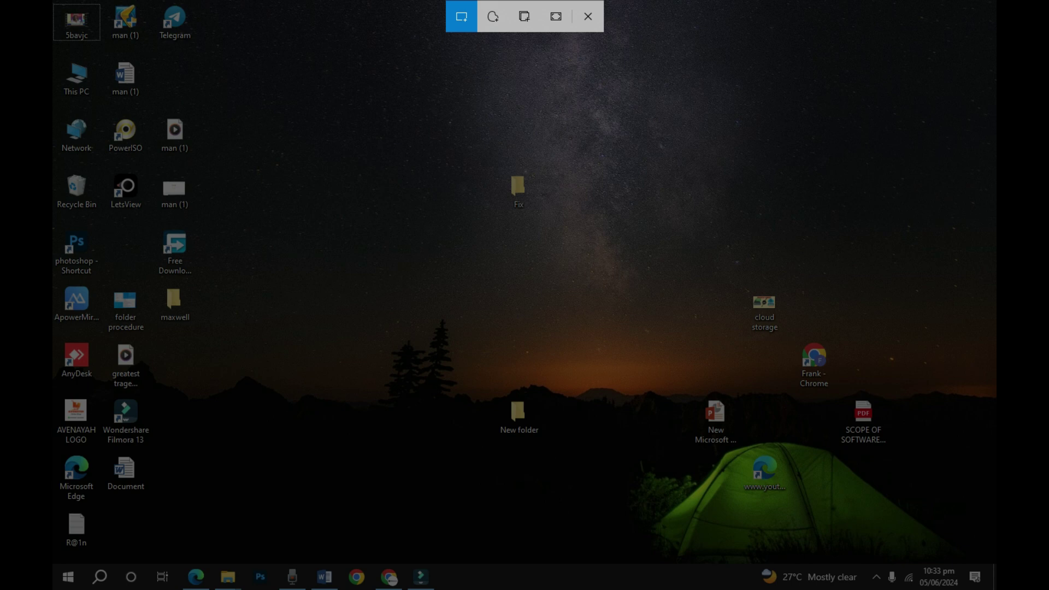
mouse_move(53, 1)
mouse_down()
mouse_move(351, 183)
mouse_move(667, 323)
mouse_move(905, 459)
mouse_move(970, 518)
mouse_move(996, 559)
mouse_up()
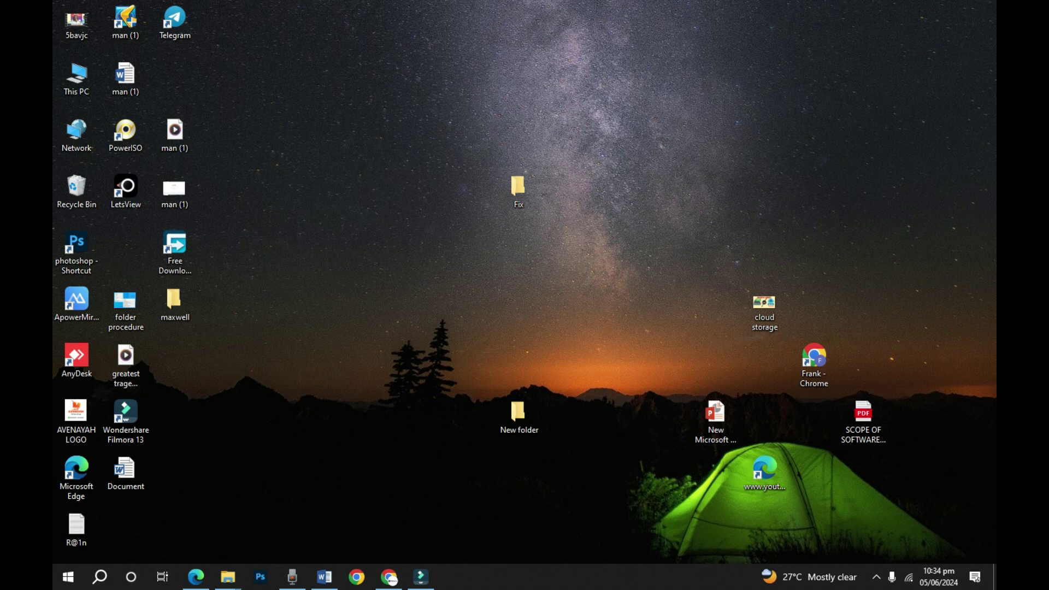
key(super+e)
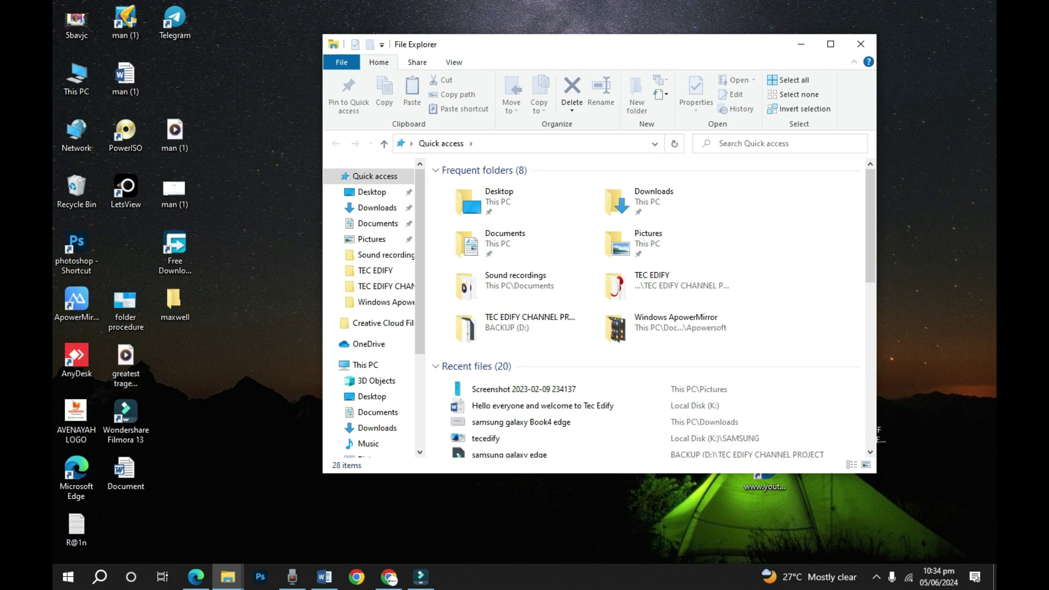
click(372, 239)
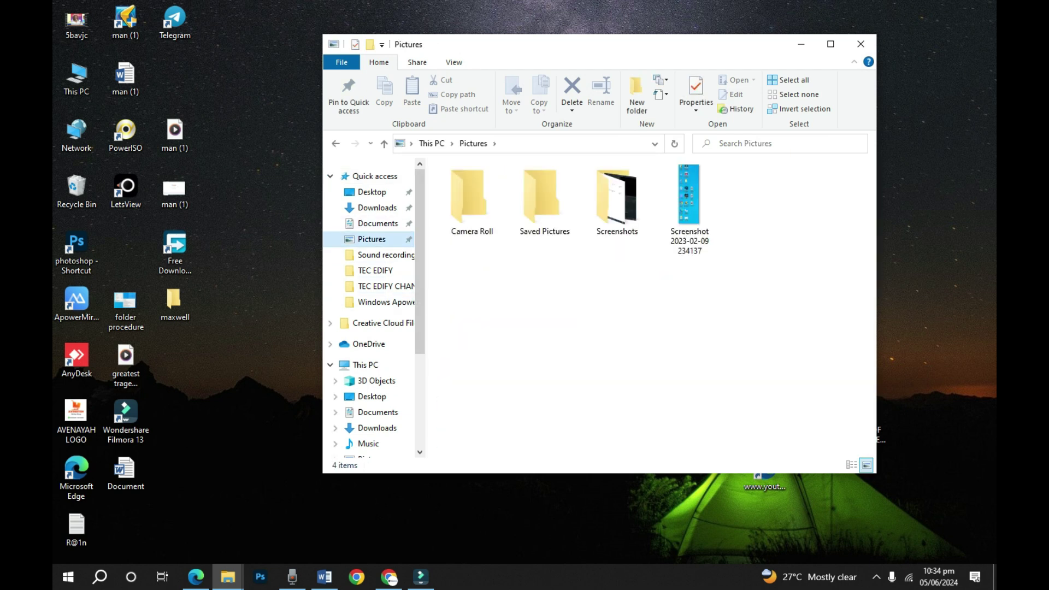
double_click(617, 199)
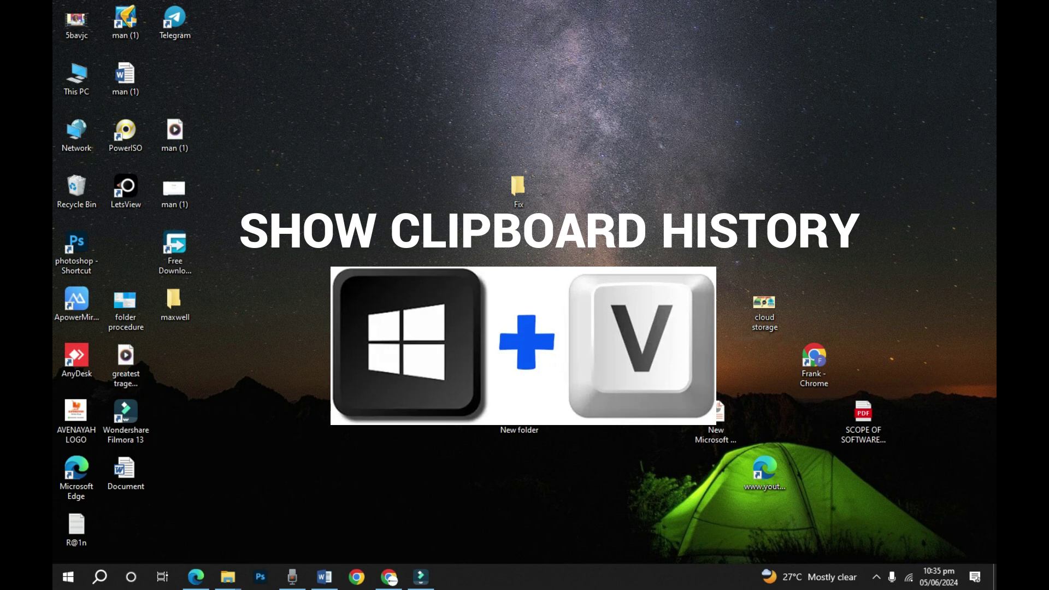
Turn on clipboard history, then switch to the Tec Edify Word document.
key(super+v)
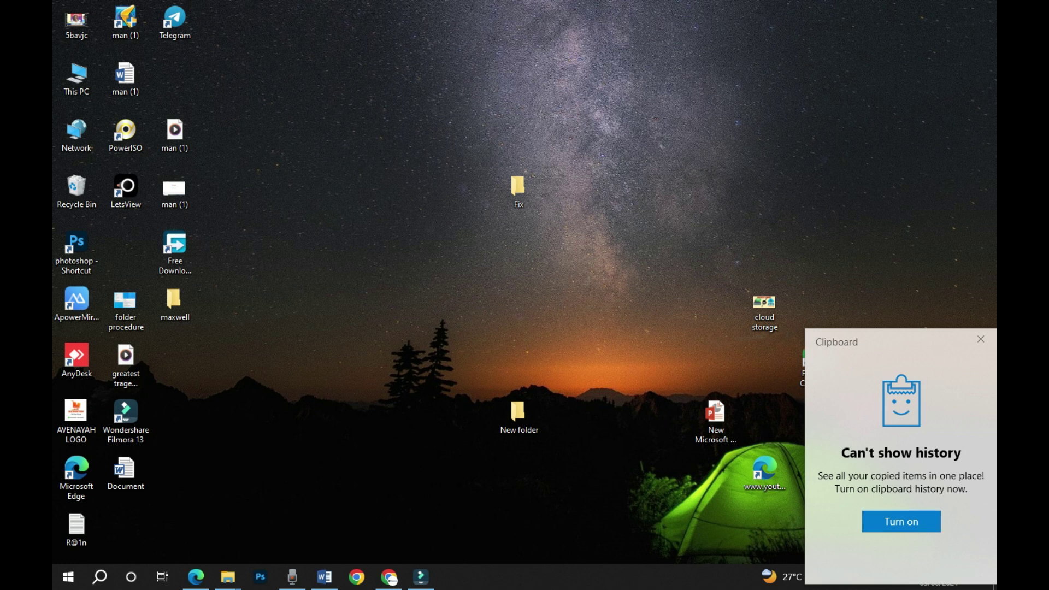
key(Return)
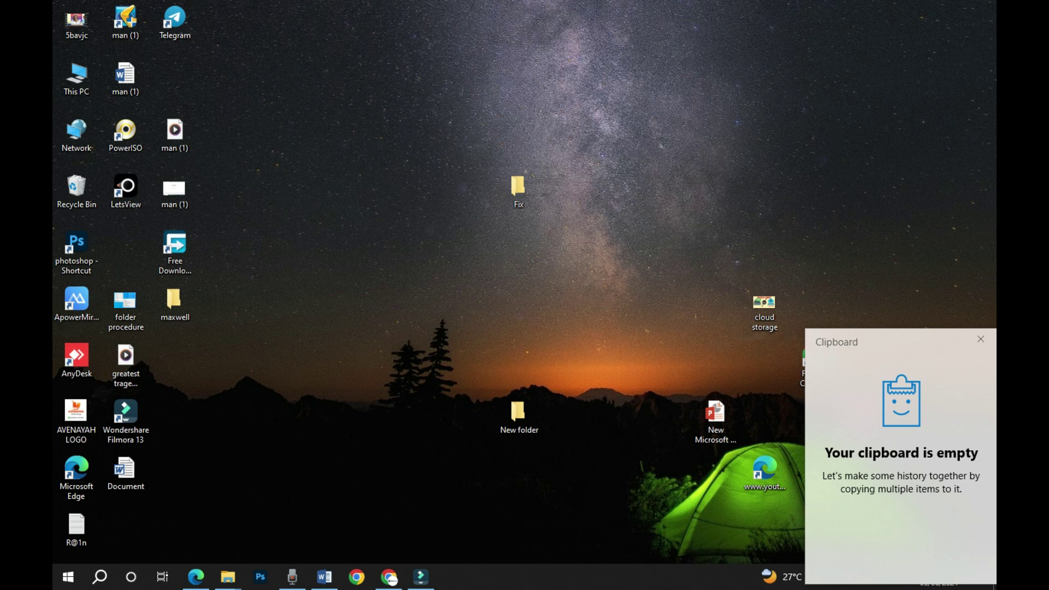
key(Escape)
key(alt+Tab)
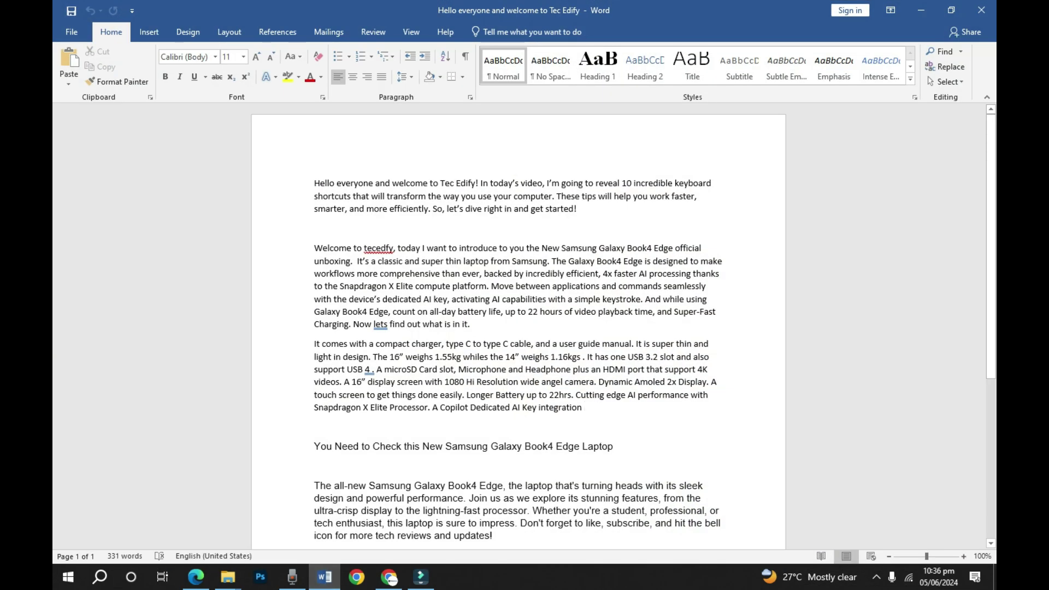
scroll(518, 328, down, 2)
Copy 'You Need to Check' from the Word document and view it in clipboard history.
drag(314, 385, 404, 385)
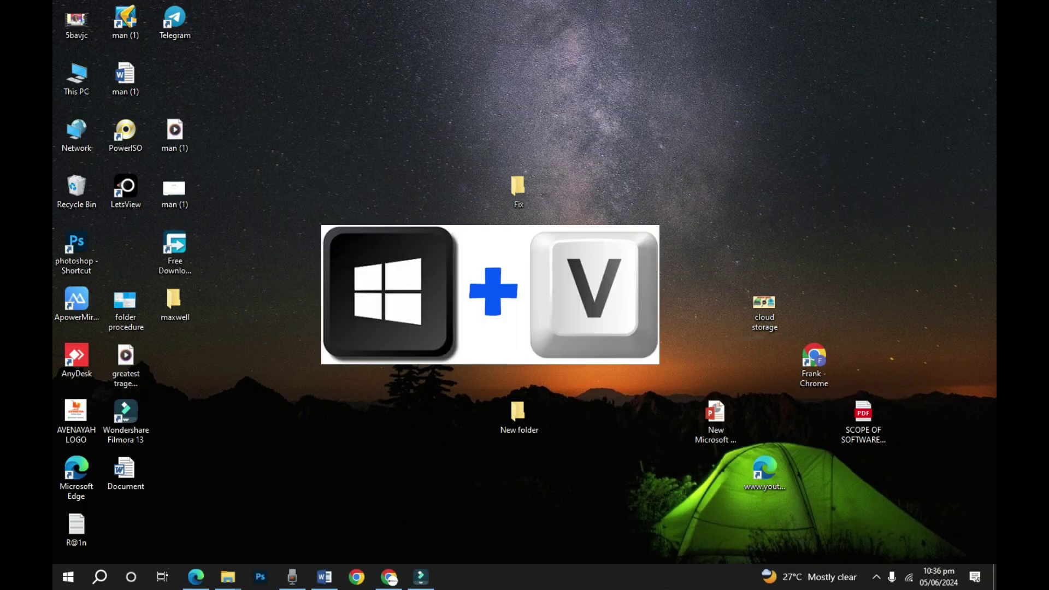
key(super+v)
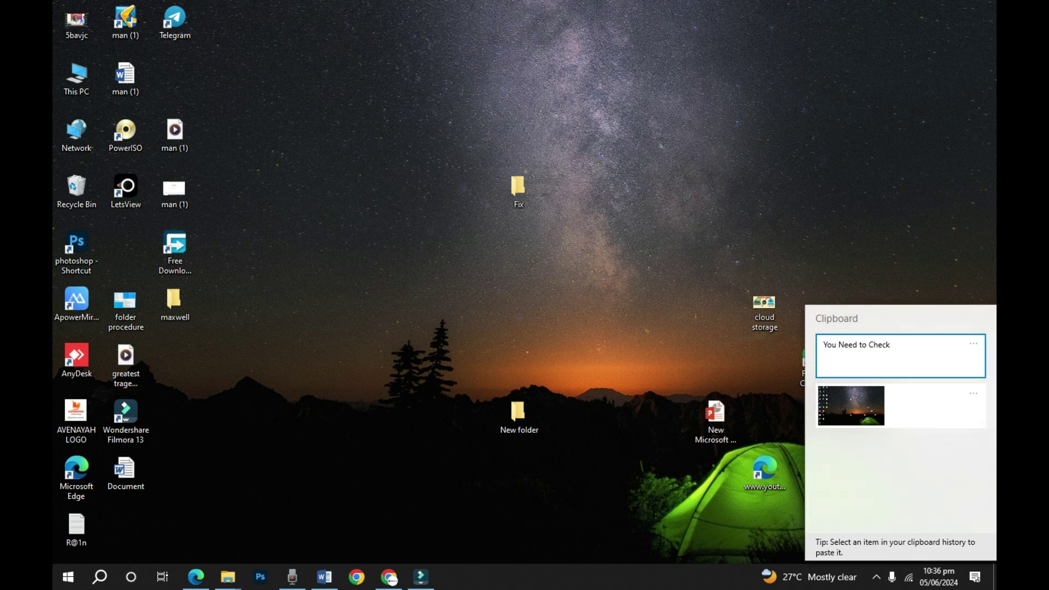
click(519, 416)
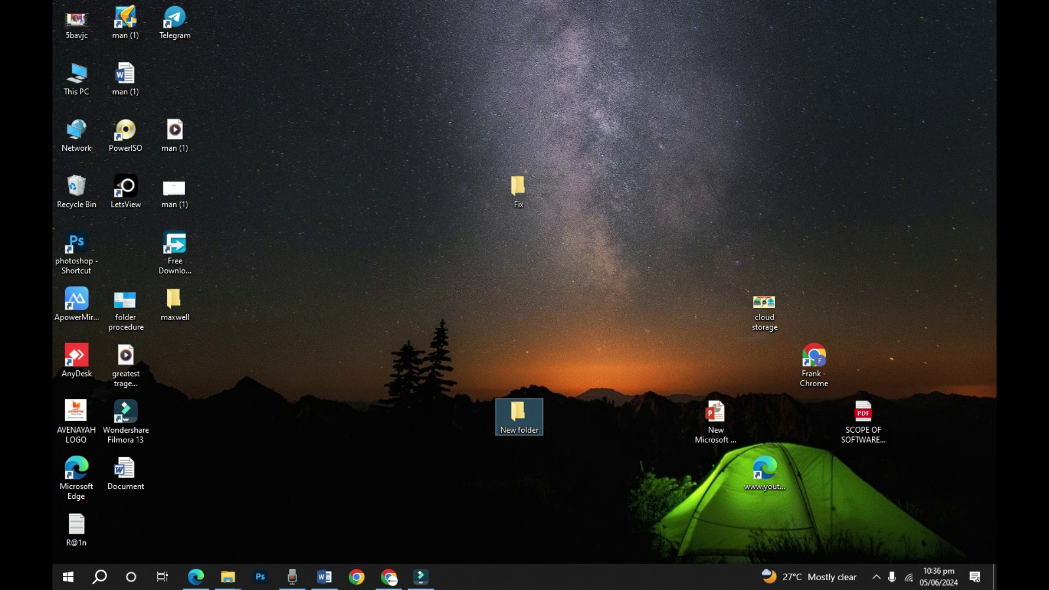
Rename the desktop's New folder to 'You Need to Check' by pasting from clipboard history.
right_click(518, 432)
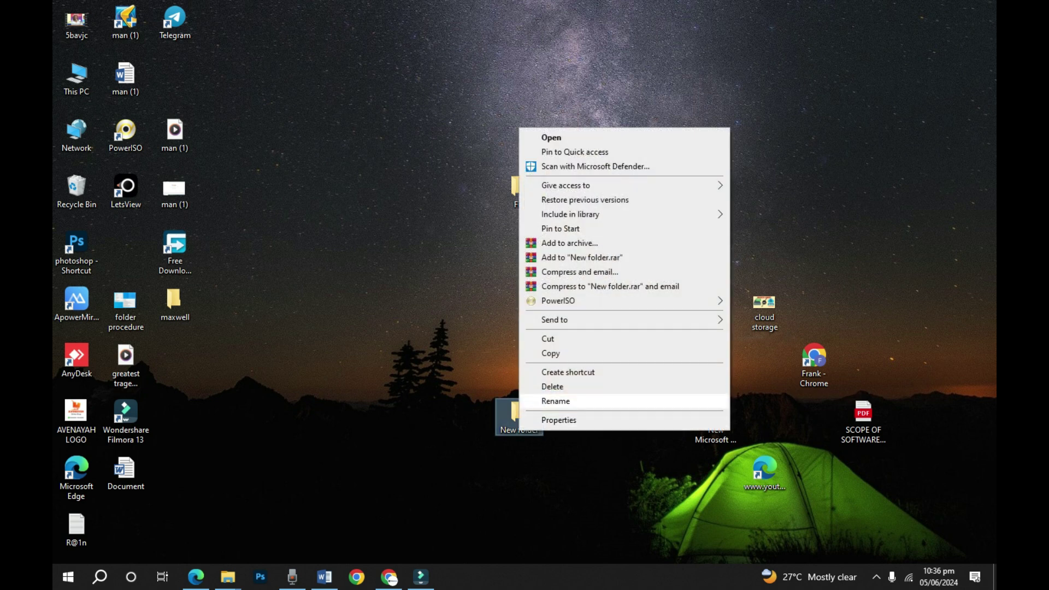
click(546, 400)
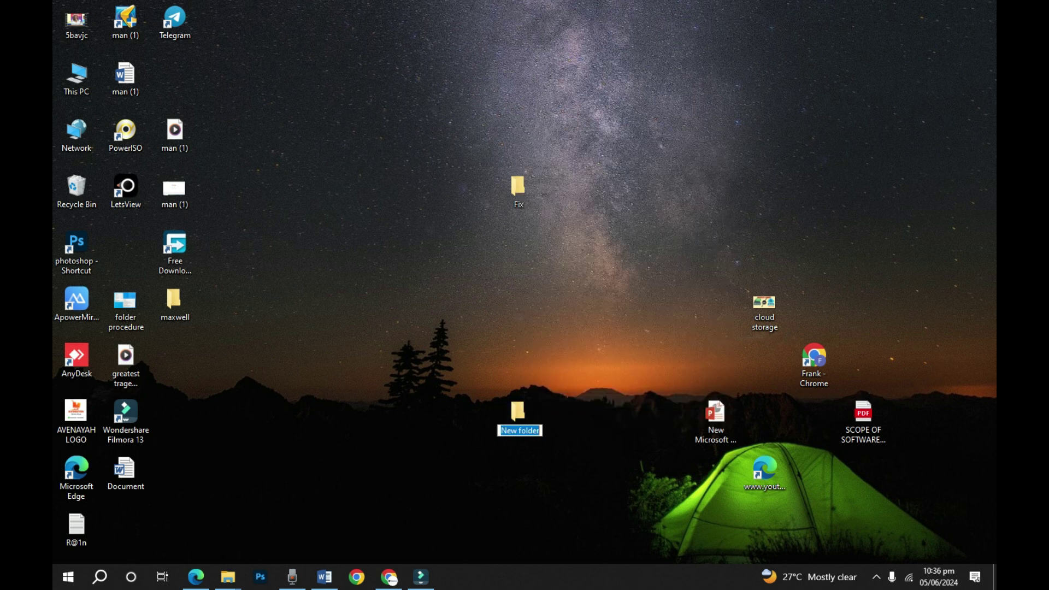
key(super+v)
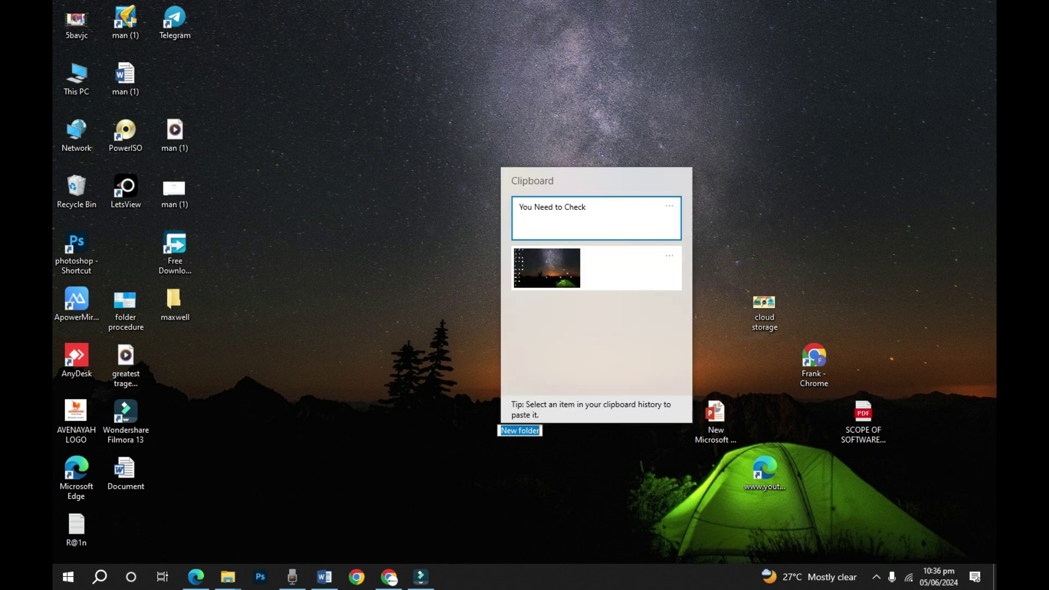
key(Return)
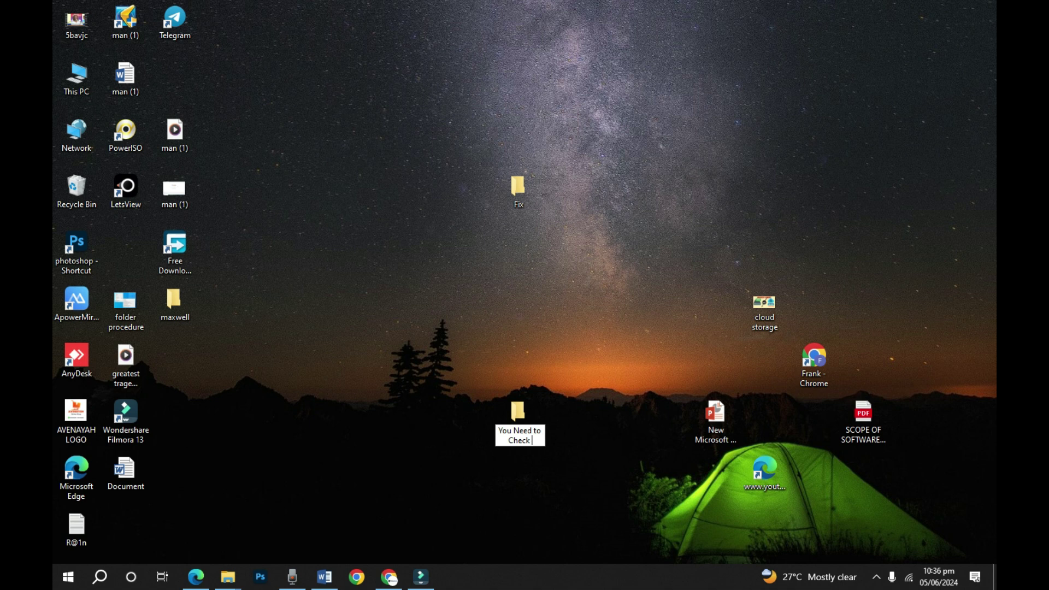
key(Return)
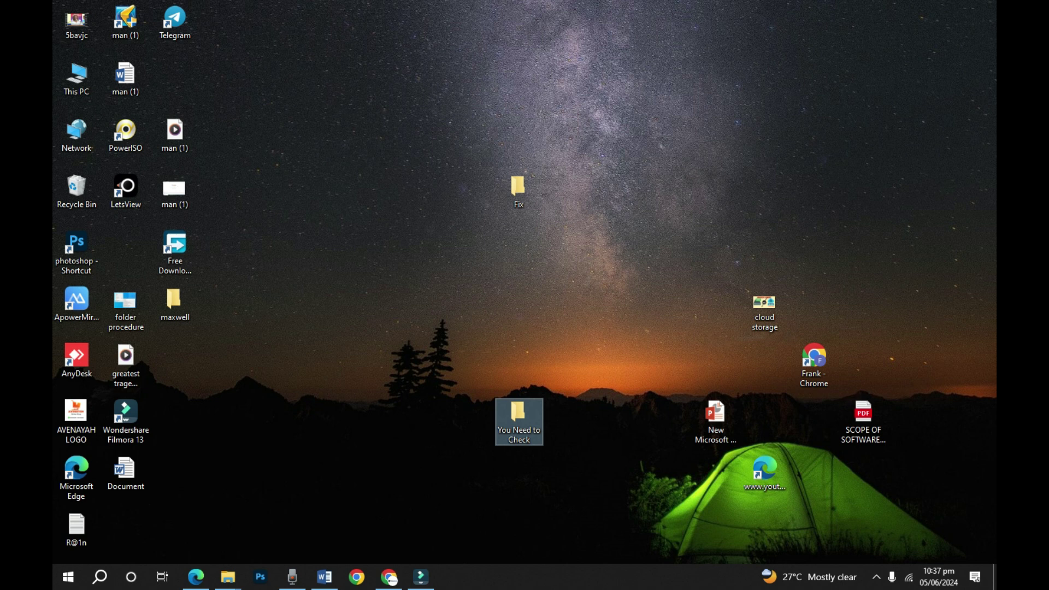
Check clipboard history again, then open File Explorer at Quick access.
key(super+v)
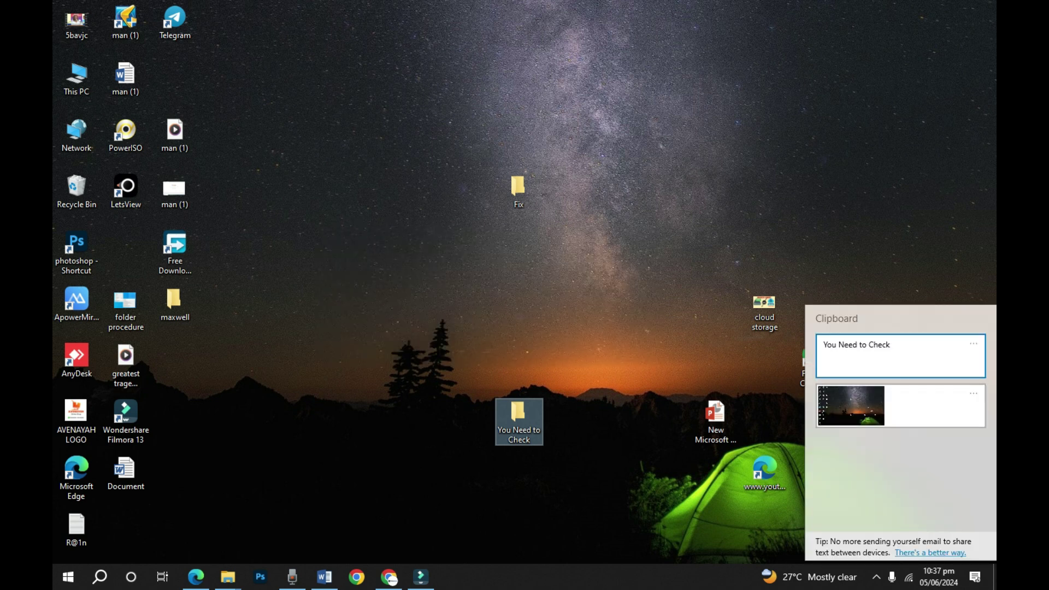
key(Escape)
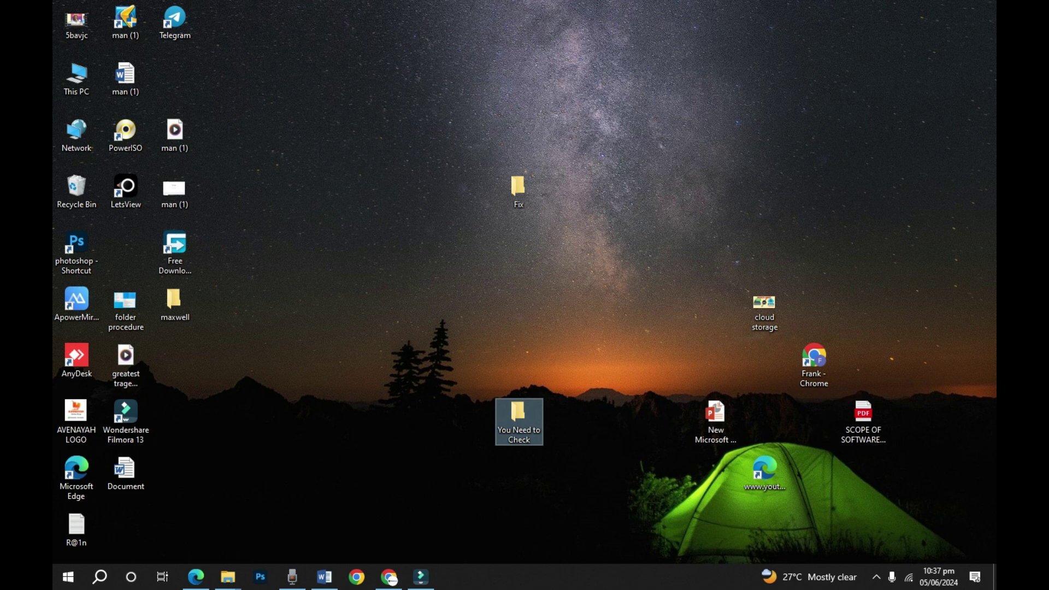
key(super+e)
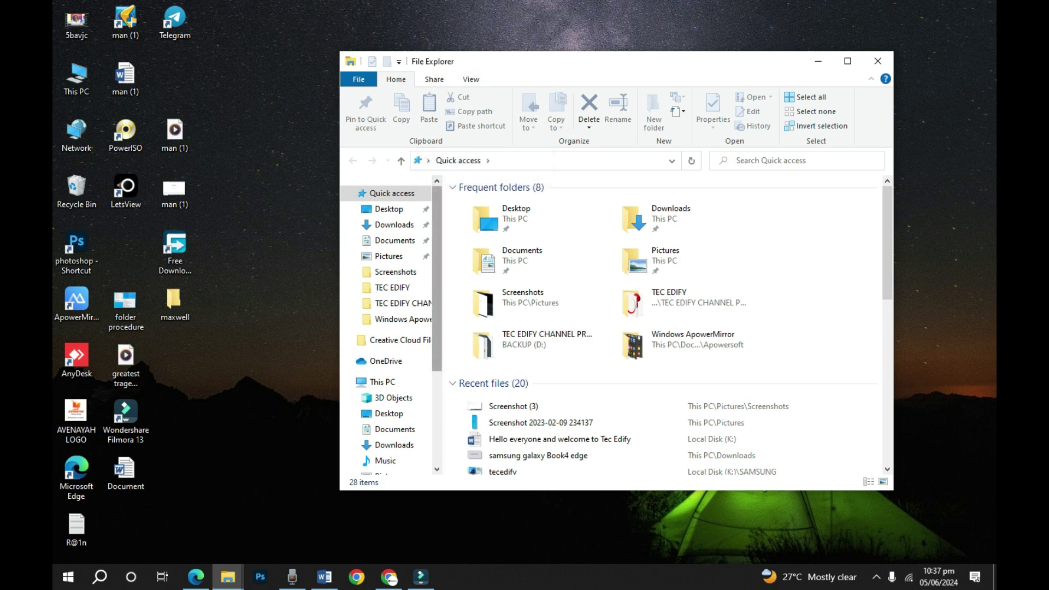
Browse Quick access, close it, and open This PC before hiding it with Win+D.
scroll(390, 328, down, 3)
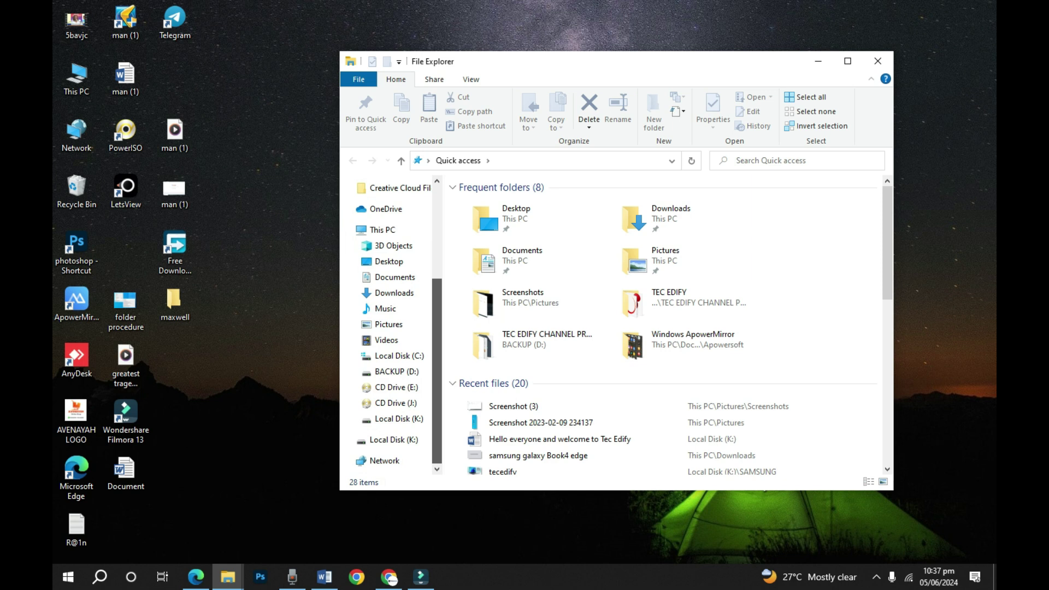
scroll(390, 327, up, 2)
scroll(393, 324, up, 2)
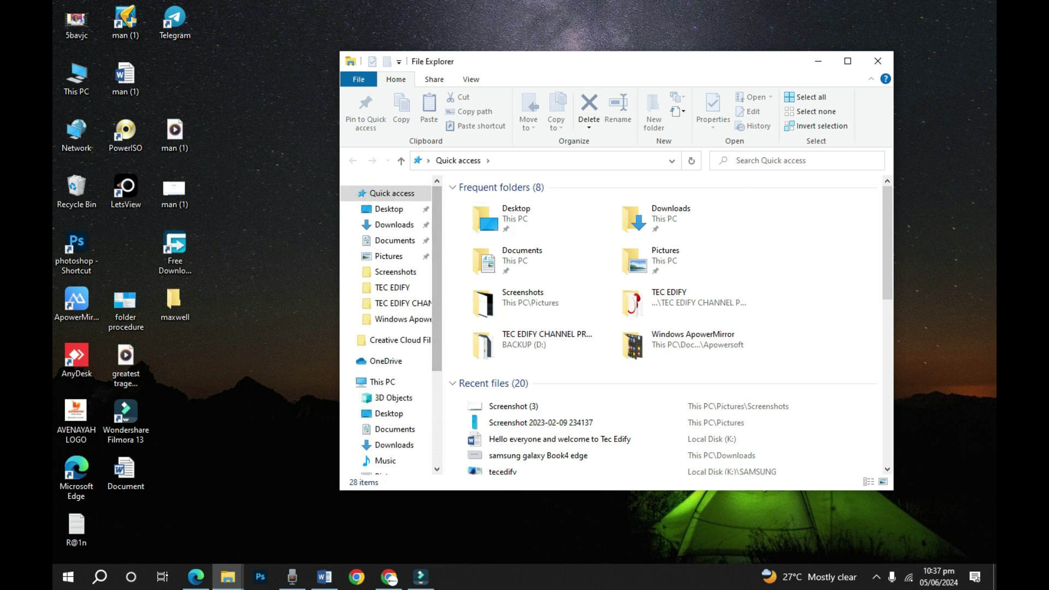
click(878, 61)
double_click(77, 76)
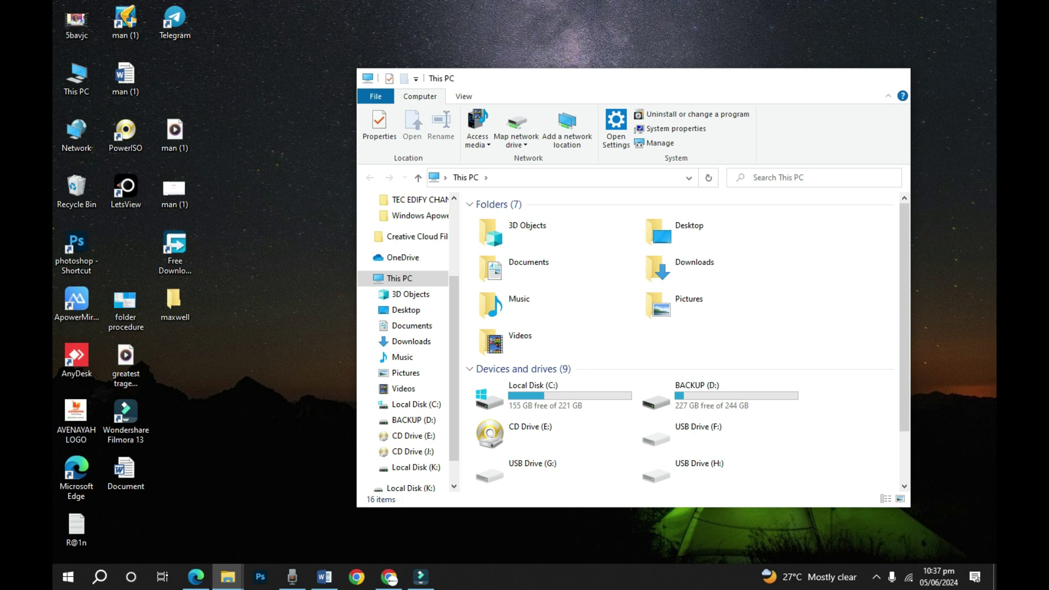
key(super+d)
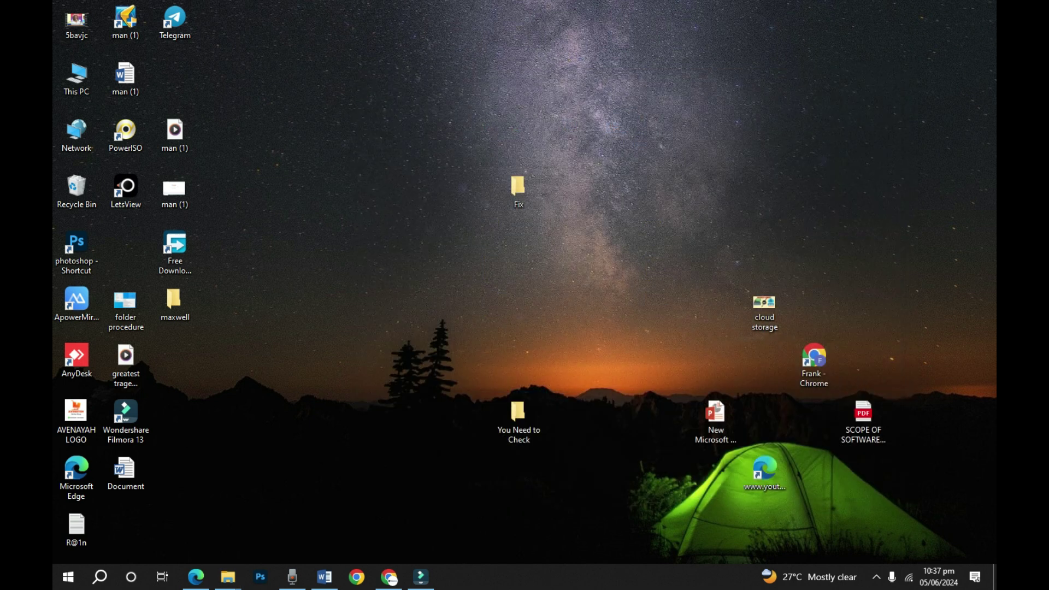
Open a fresh File Explorer, scroll through recent files, then reveal the desktop.
key(super+e)
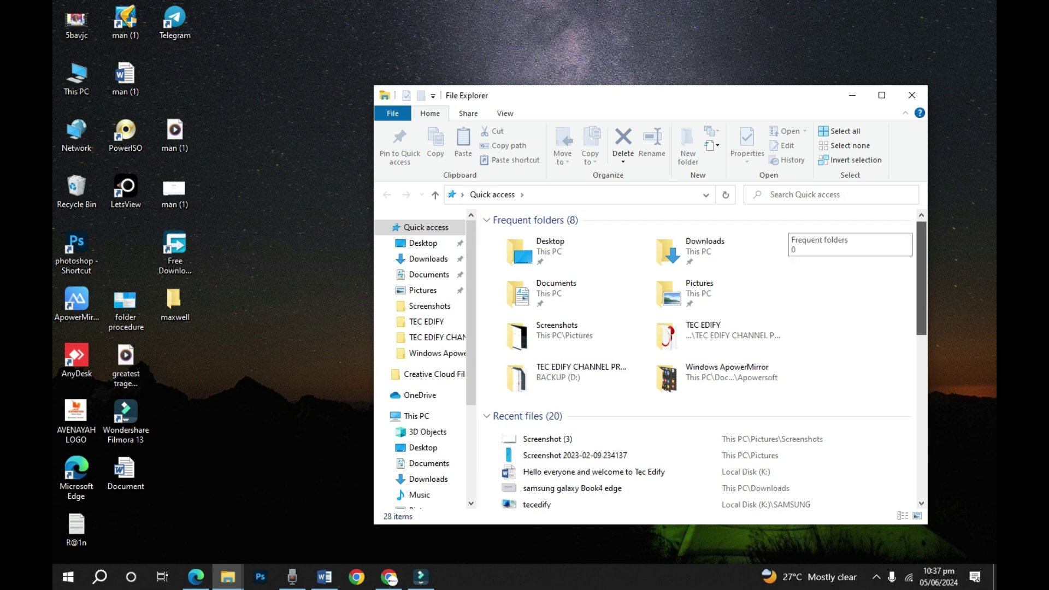
scroll(705, 358, down, 1)
scroll(705, 328, down, 2)
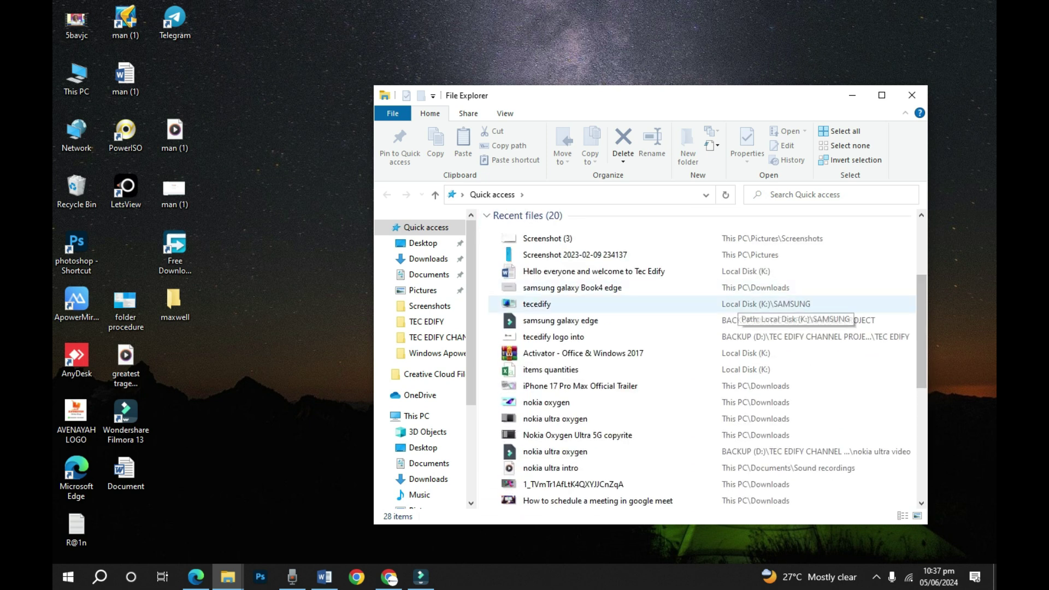
scroll(423, 361, down, 3)
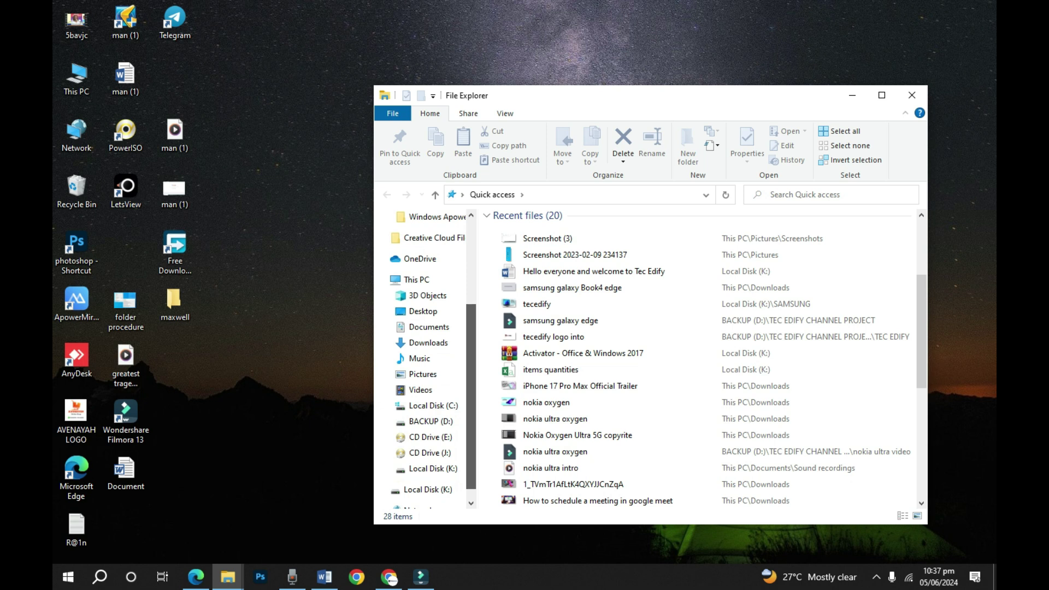
key(super+d)
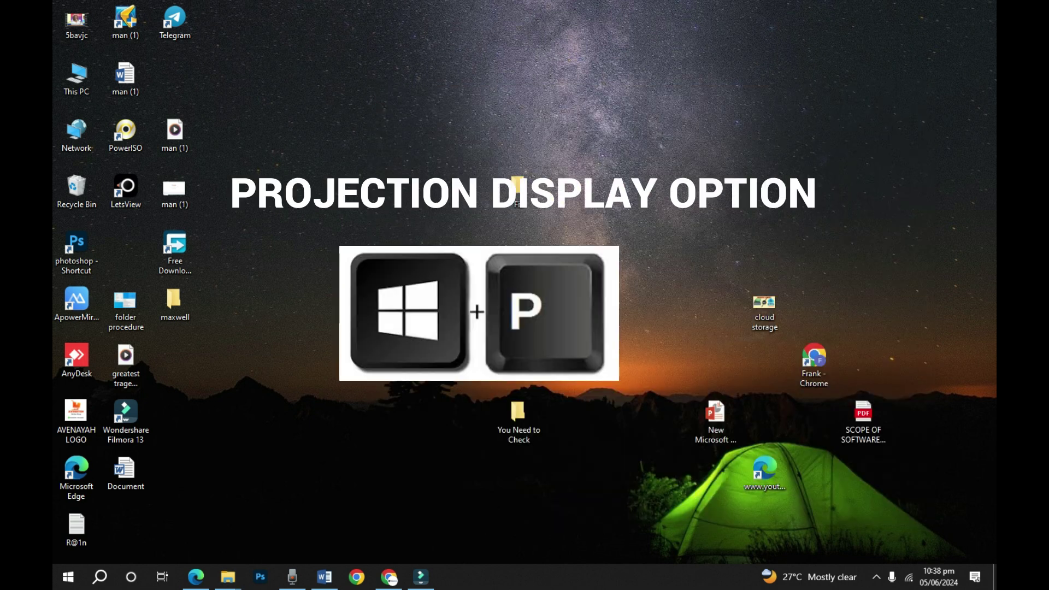
Bring up the Win+P Project panel and move down to Extend.
key(super+p)
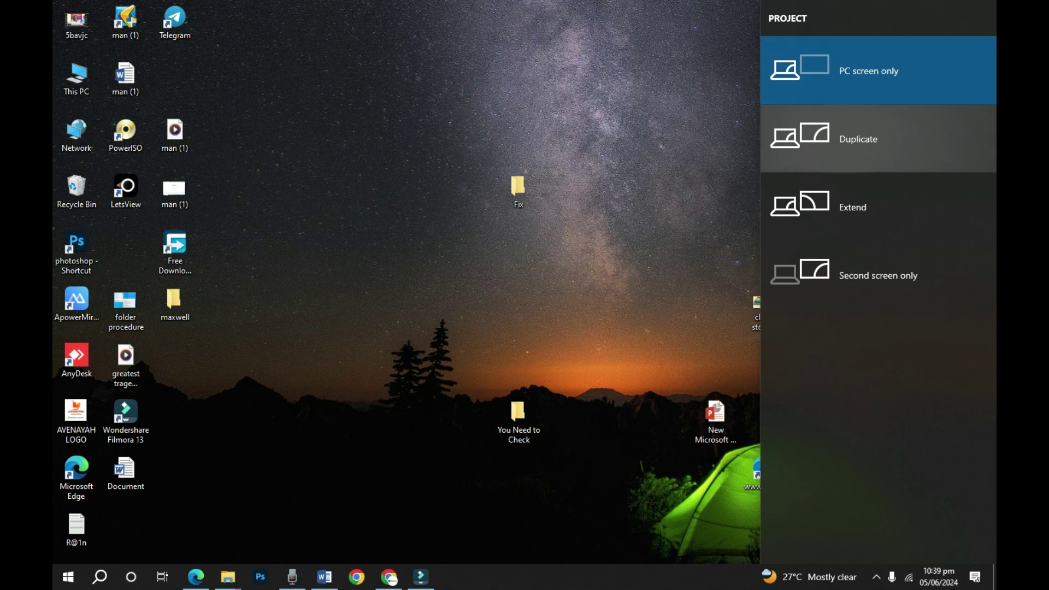
key(Down)
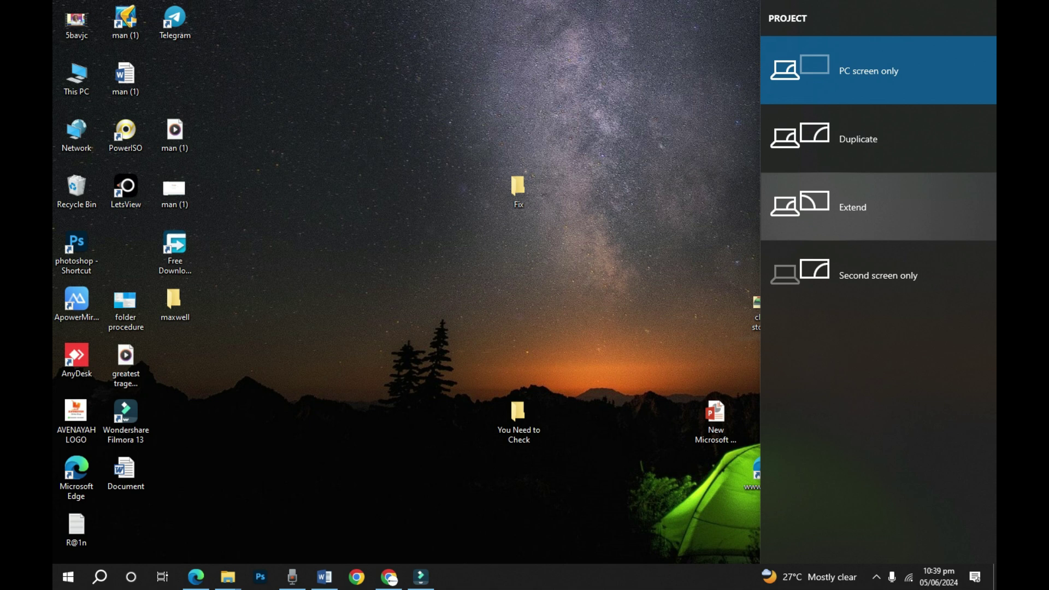
Step between Second screen only and Extend projection modes, then open Task Manager.
key(Down)
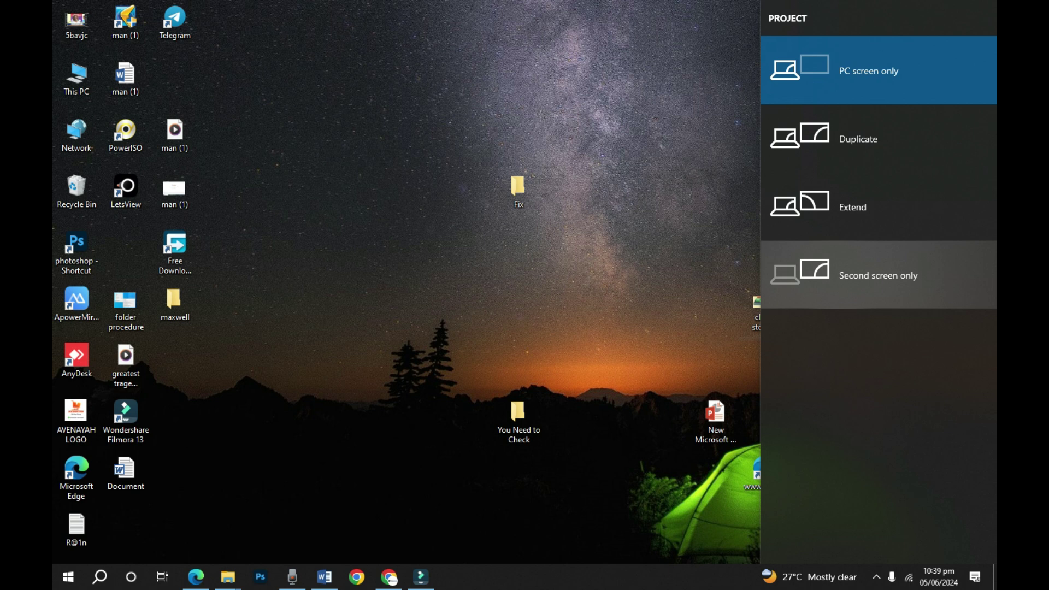
key(Up)
key(Up)
key(Down)
key(Up)
key(Down)
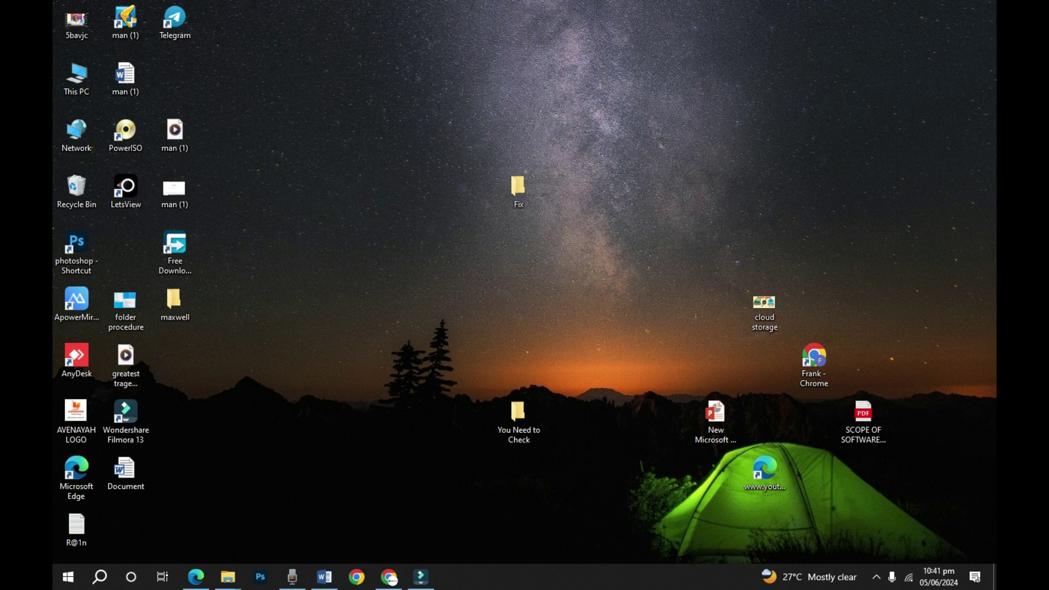
key(ctrl+shift+Escape)
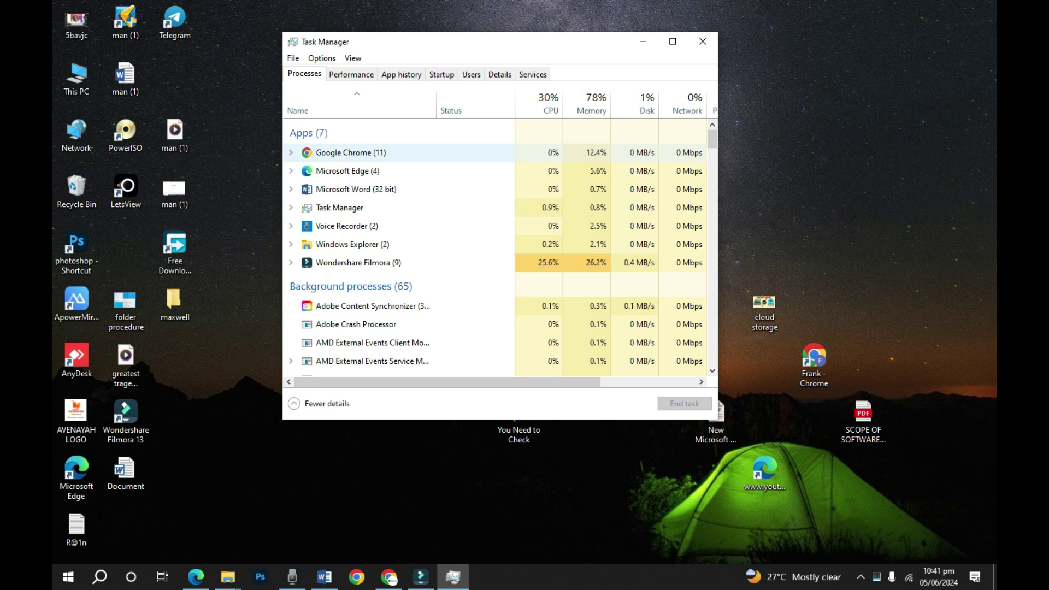
End the Voice Recorder task, reach Google Chrome's End task option, then show the desktop.
right_click(333, 223)
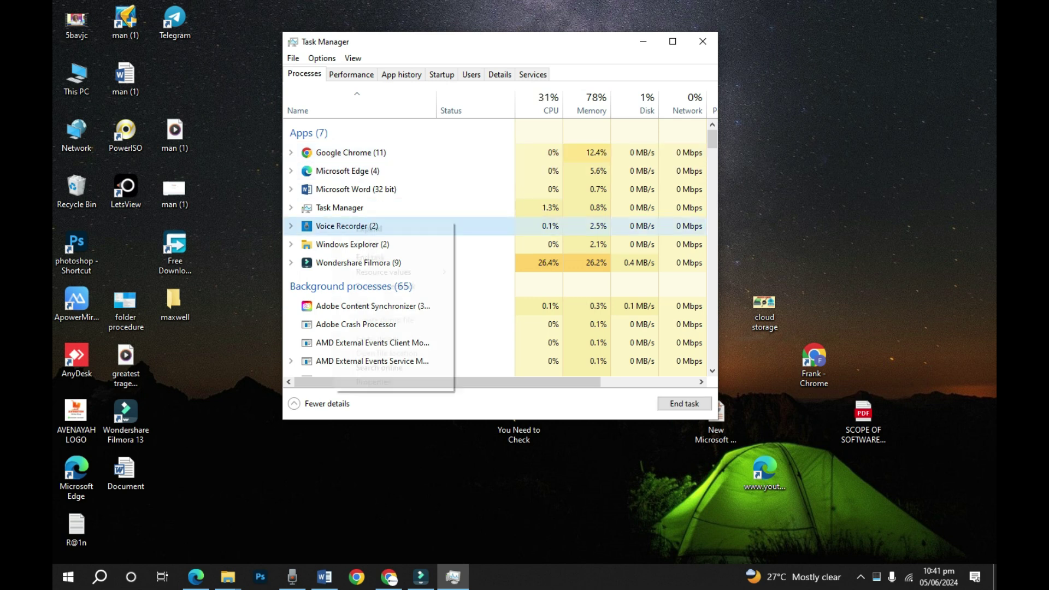
click(370, 257)
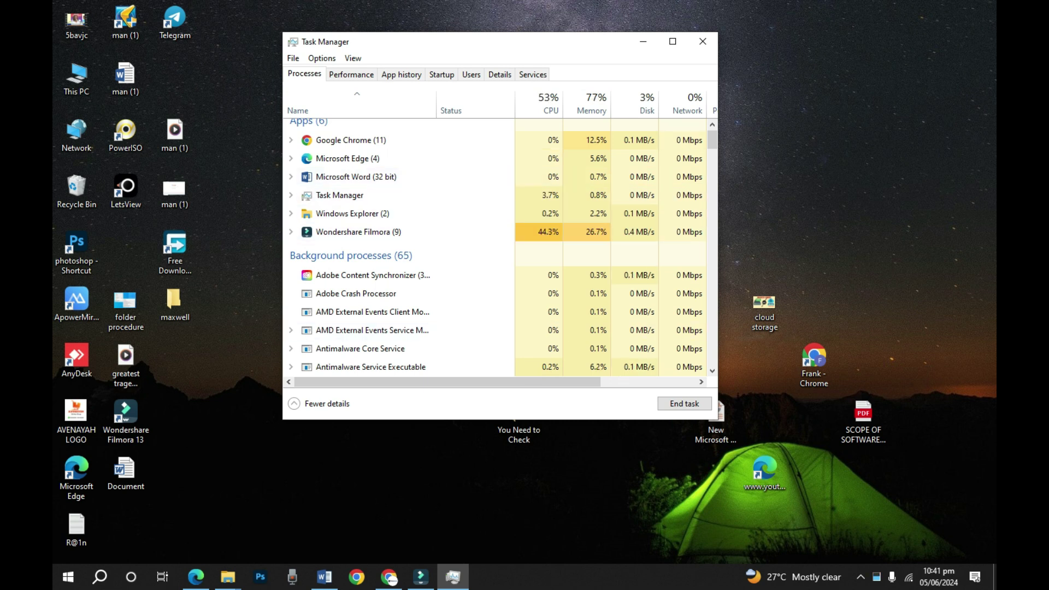
scroll(399, 224, up, 1)
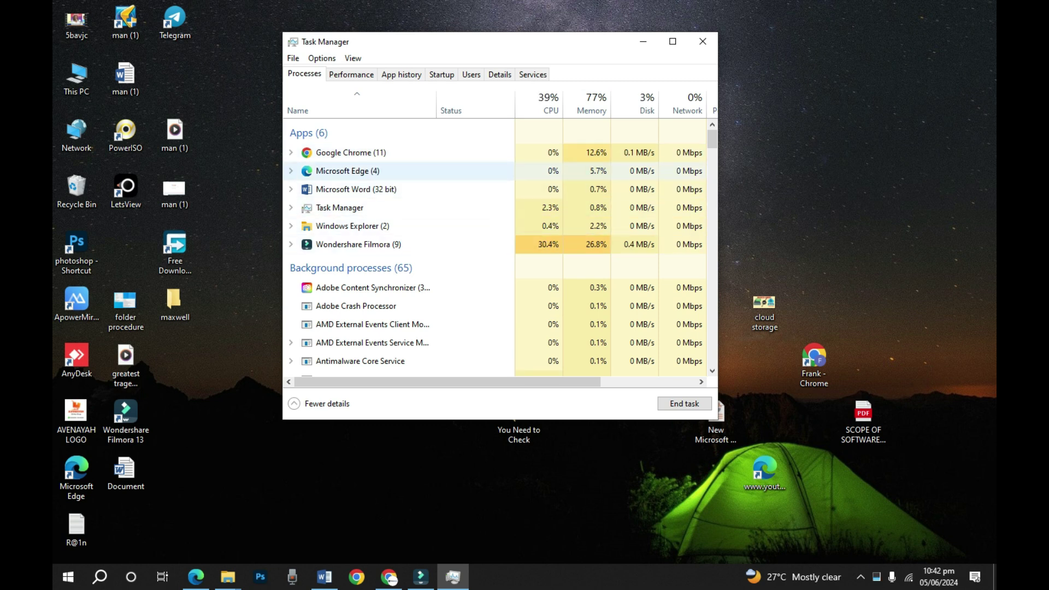
right_click(344, 154)
key(Down)
key(Down)
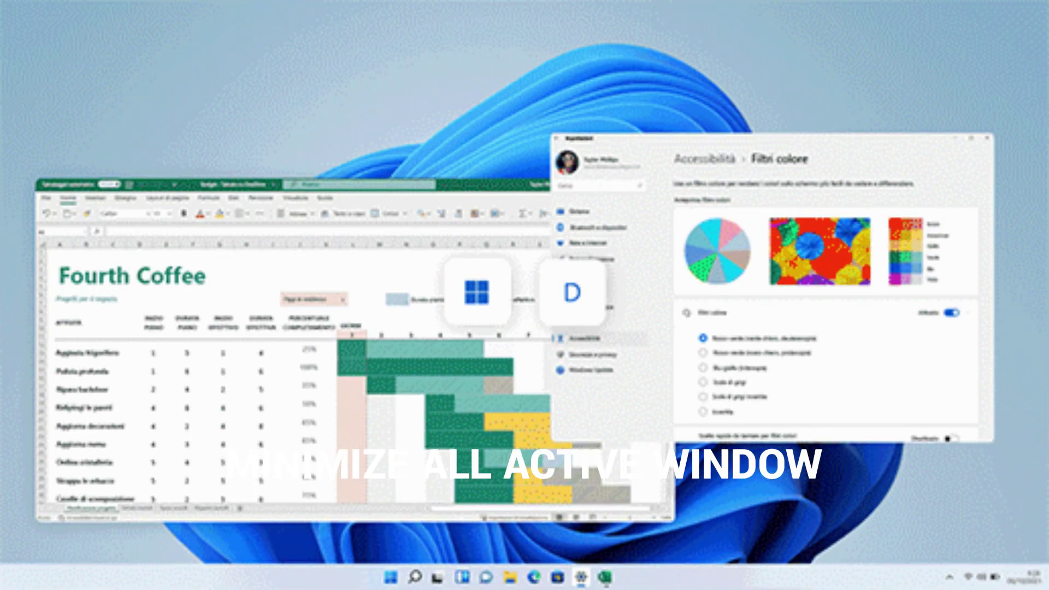
key(super+d)
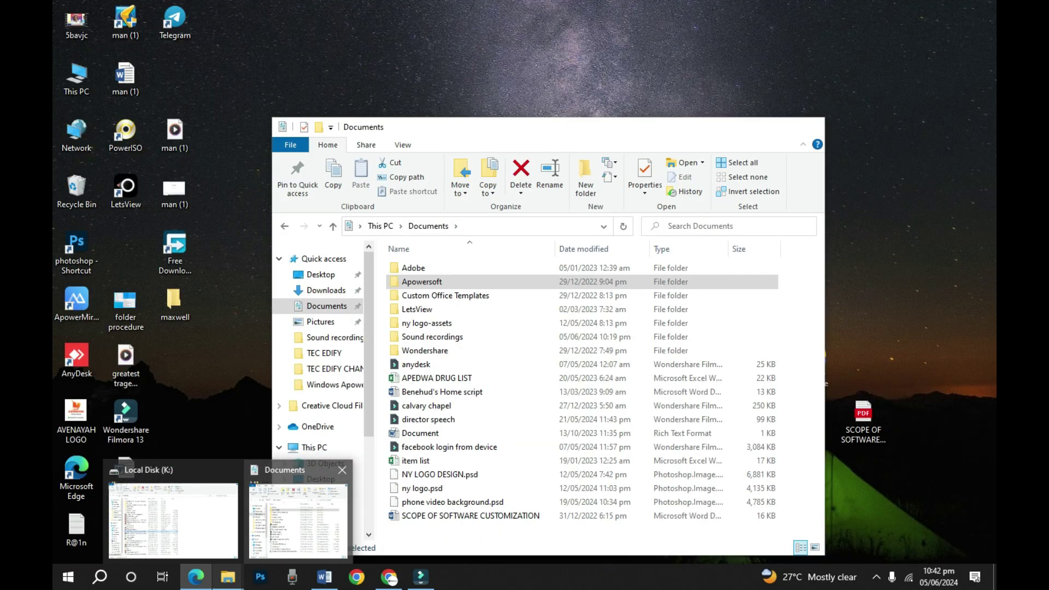
Bring Documents forward, then toggle Win+D to hide, restore and hide all windows again.
click(298, 519)
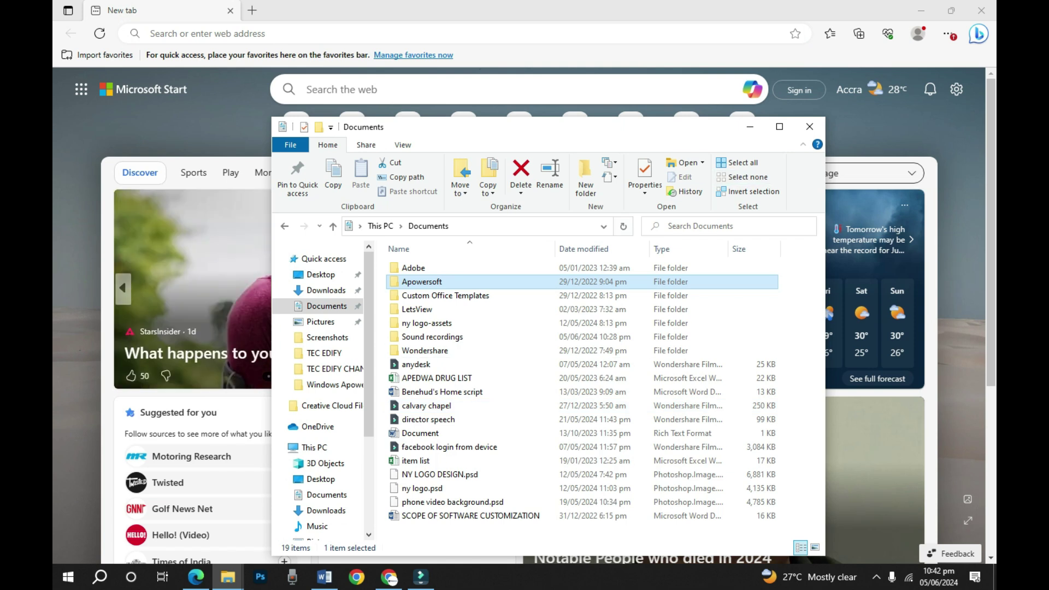
key(super+d)
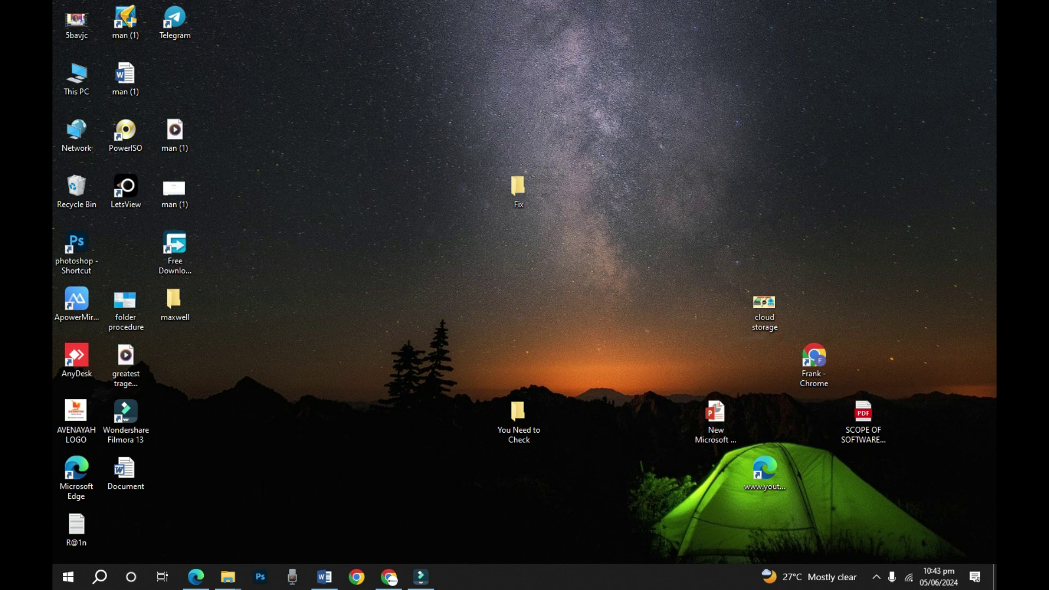
key(super+d)
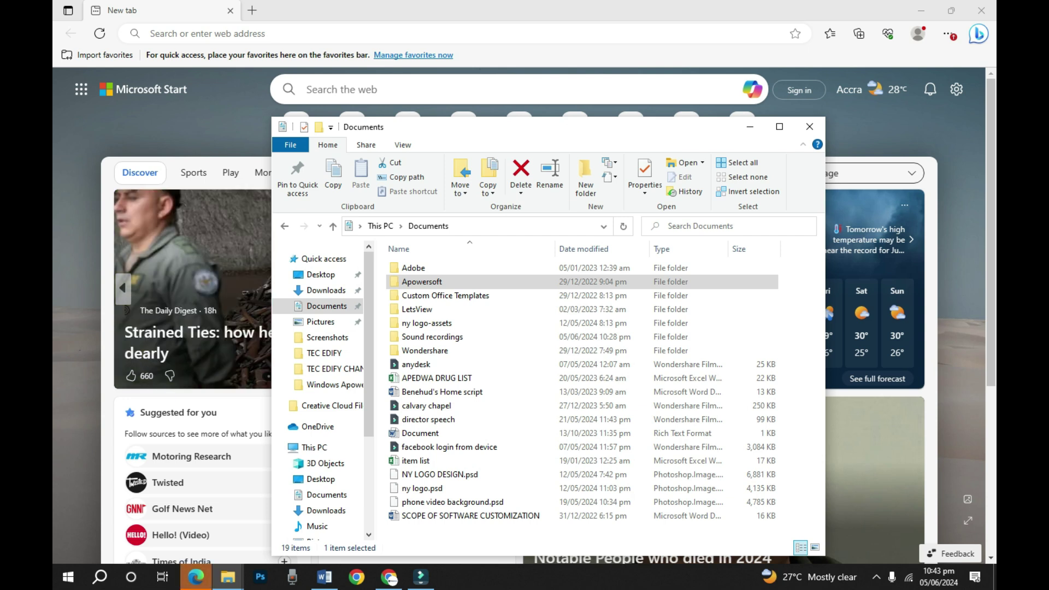
key(super+d)
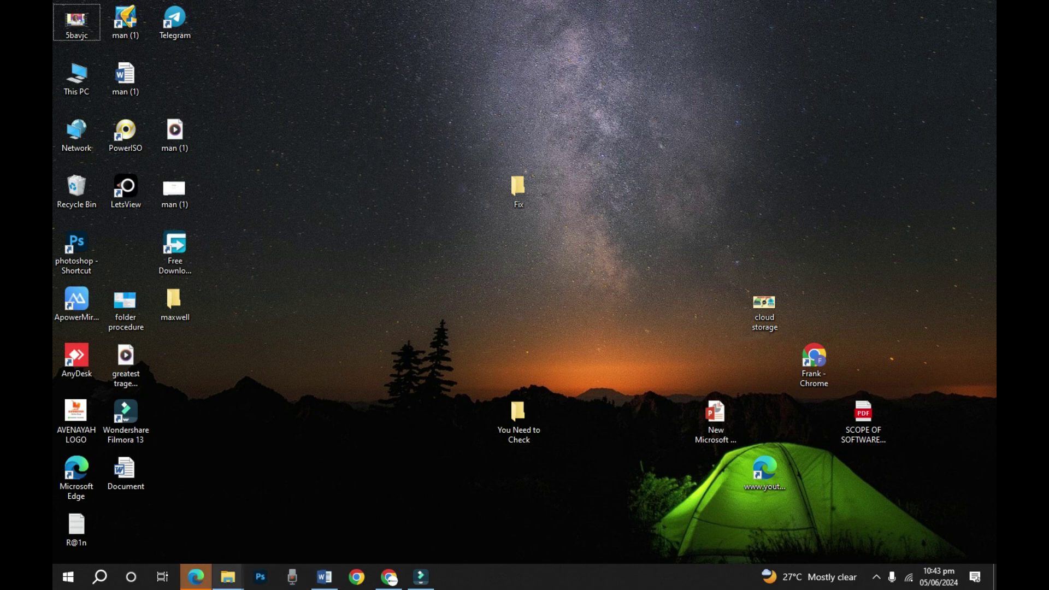
Bring the Documents folder window back up from the taskbar and minimize it.
mouse_move(228, 577)
click(298, 519)
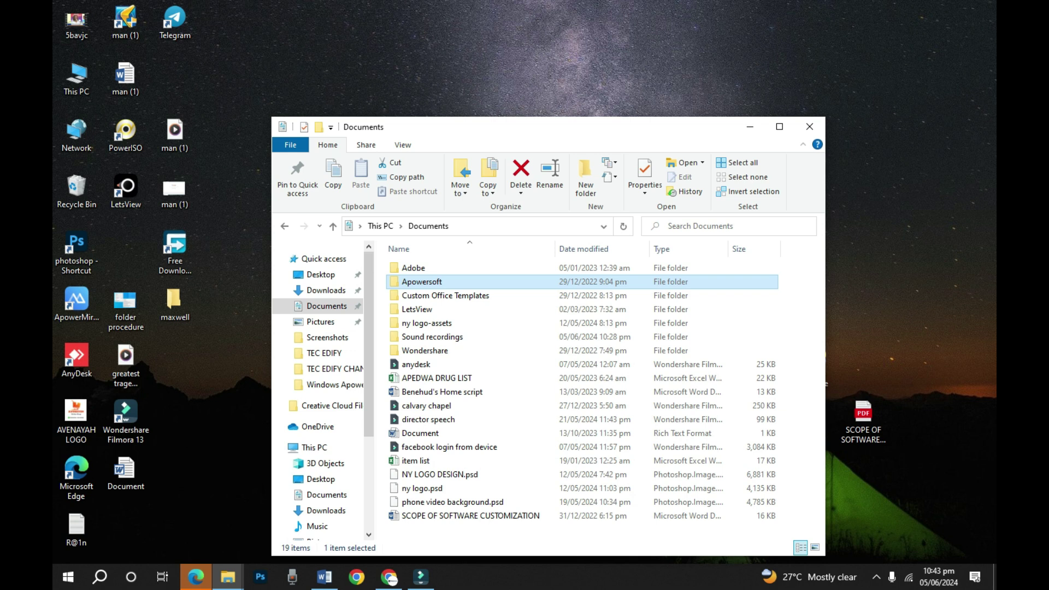
click(750, 127)
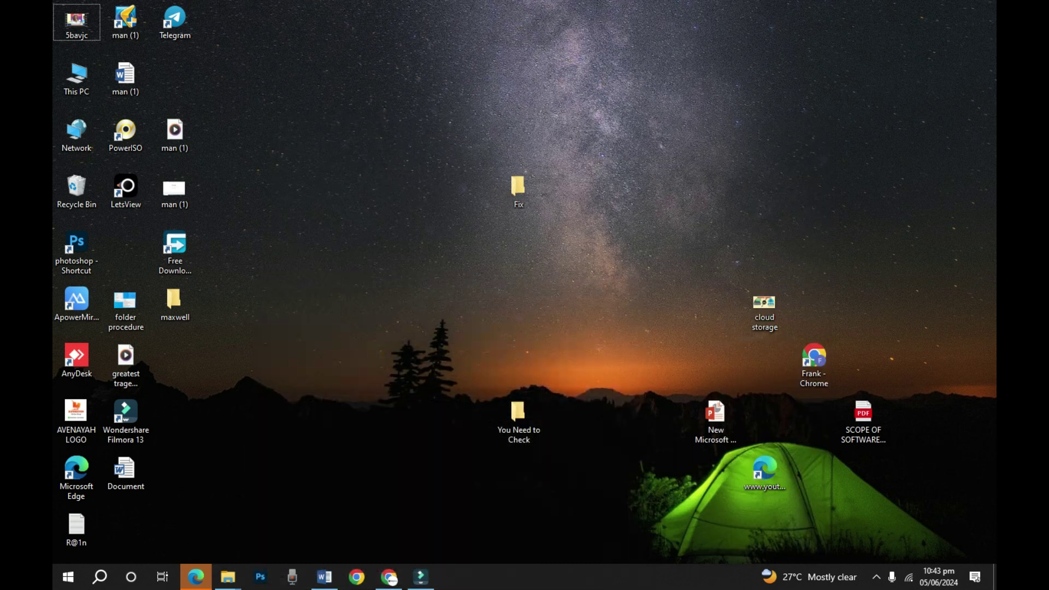
Switch back to the Documents folder window and close it with Alt+F4.
key(alt+Tab)
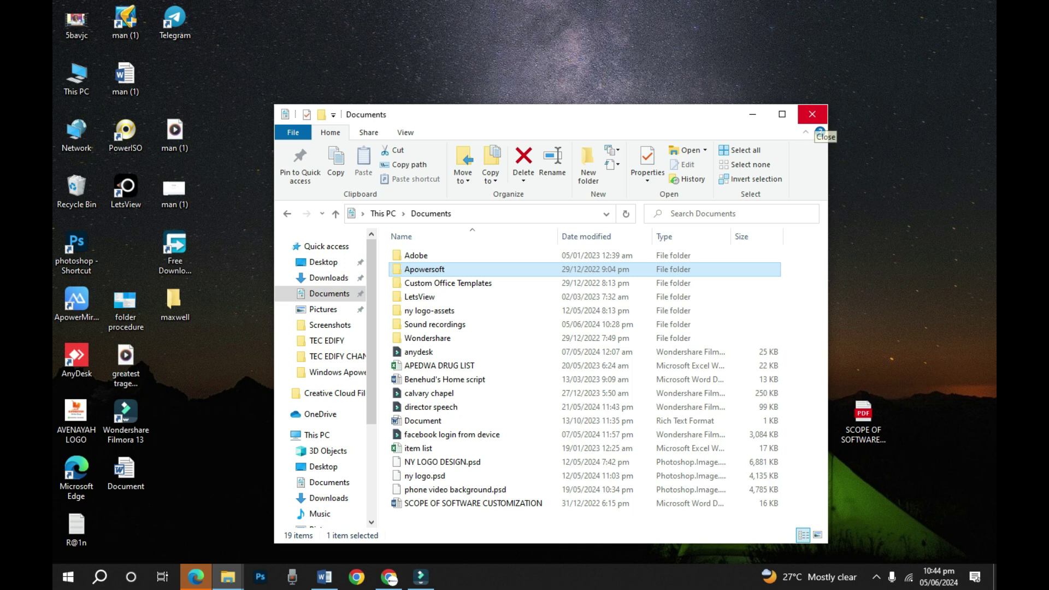
key(alt)
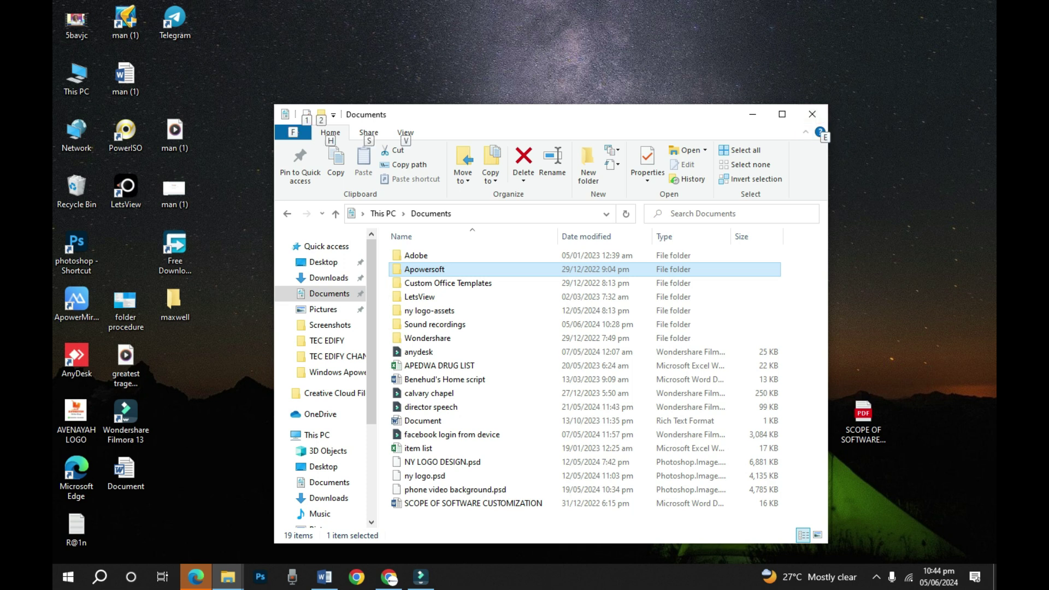
key(alt+F4)
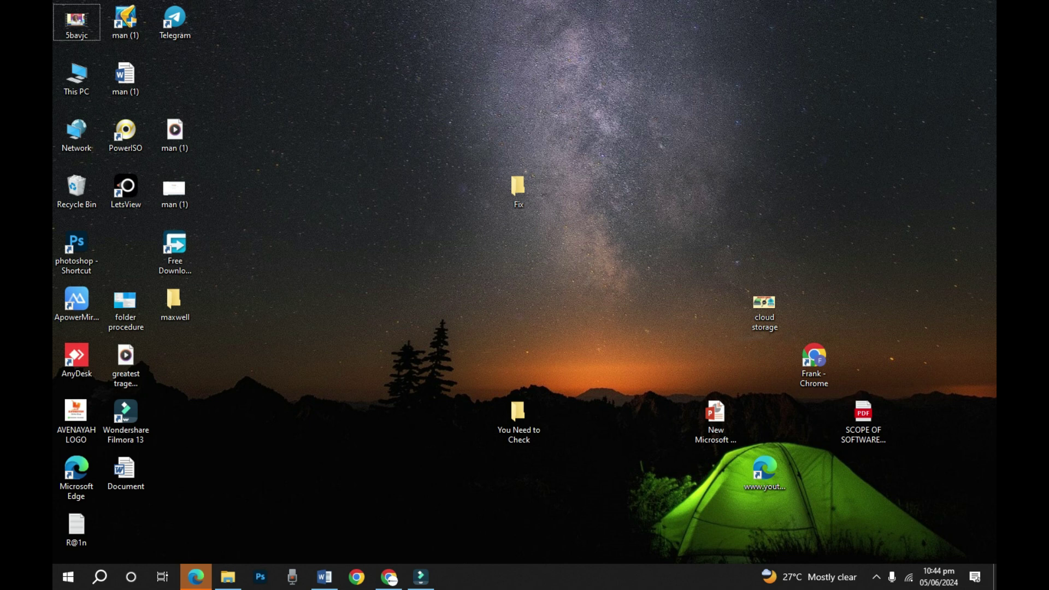
Open the Local Disk (K:) window from the taskbar, then hide it with Win+D.
mouse_move(227, 576)
click(227, 511)
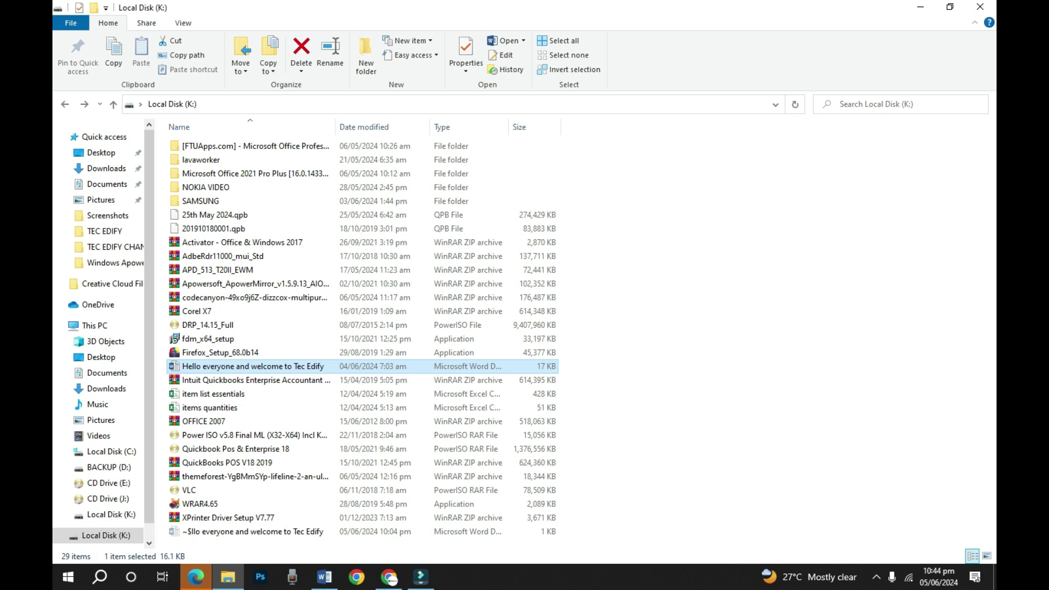
key(super+d)
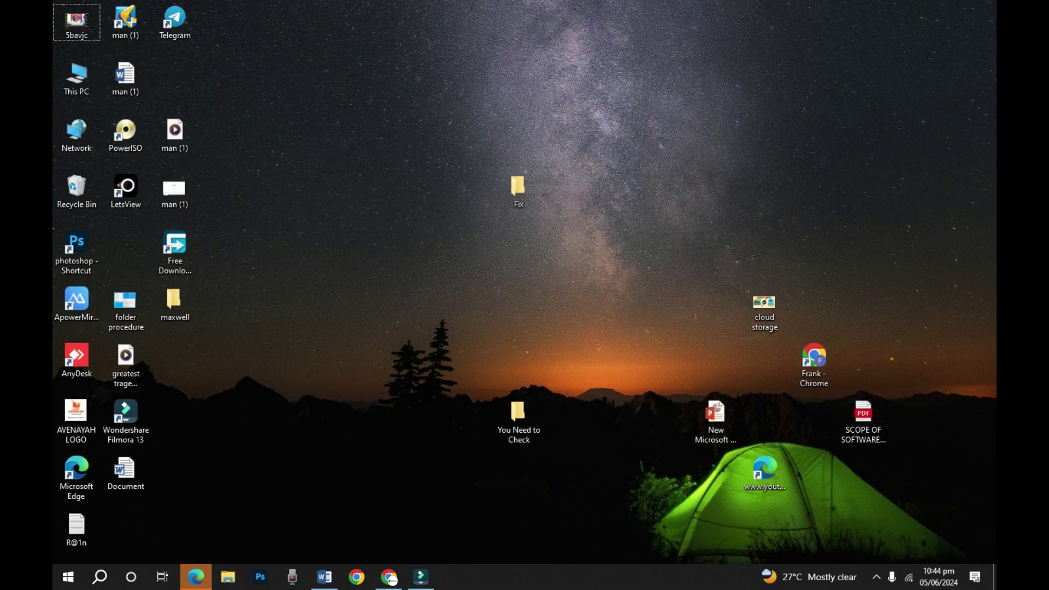